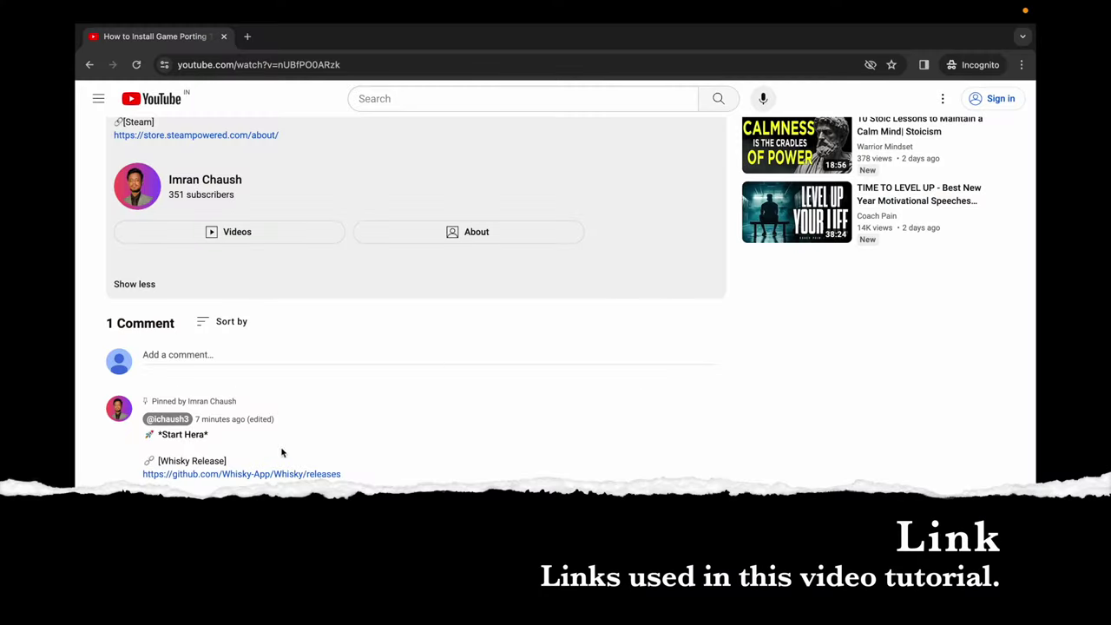
- Open the Whisky releases, Apple developer downloads and Steam about links from the pinned comment in new tabs
right_click(241, 475)
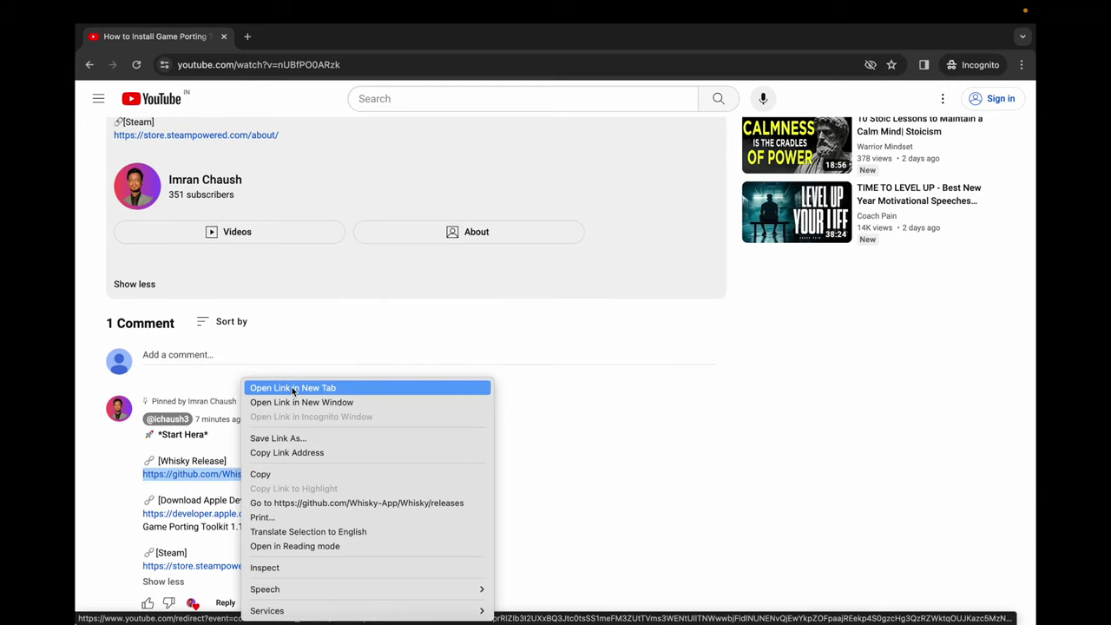
left_click(291, 388)
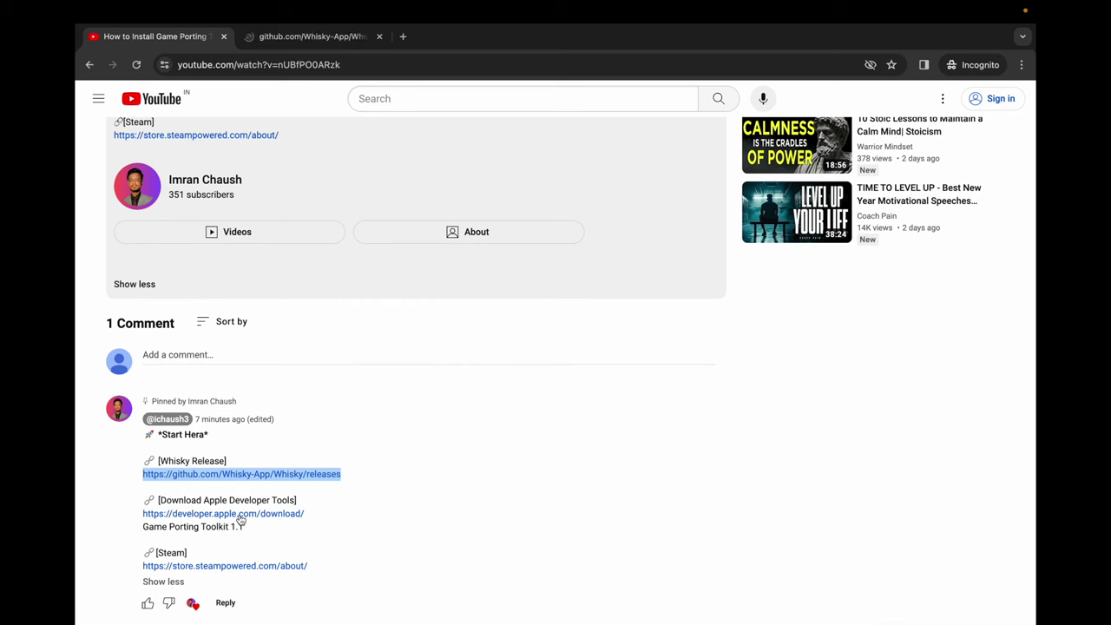
right_click(240, 515)
left_click(293, 388)
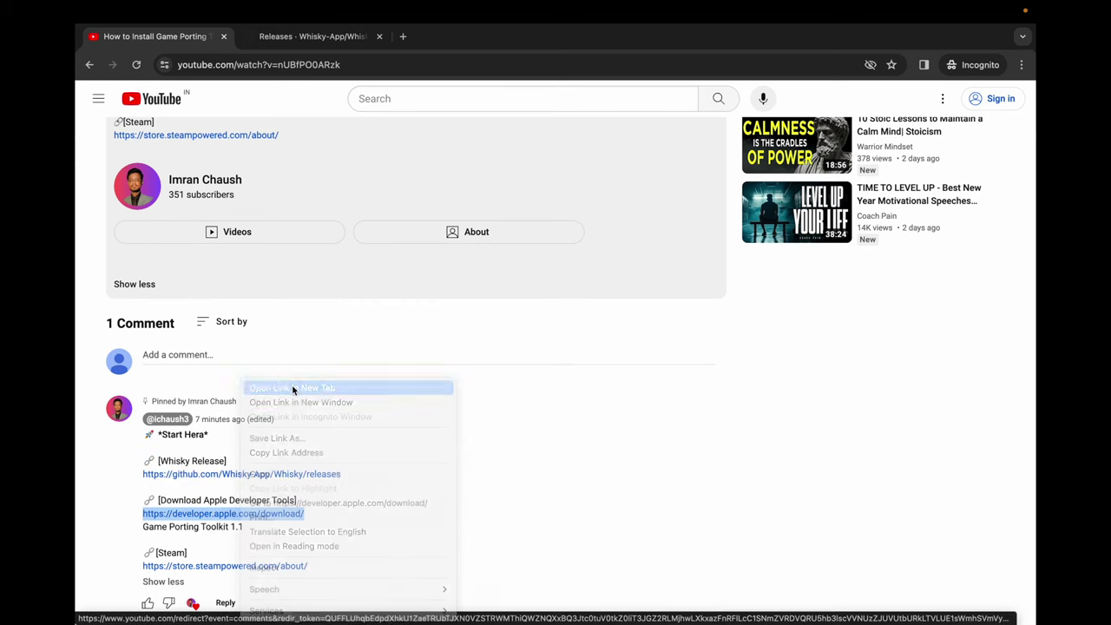
right_click(224, 572)
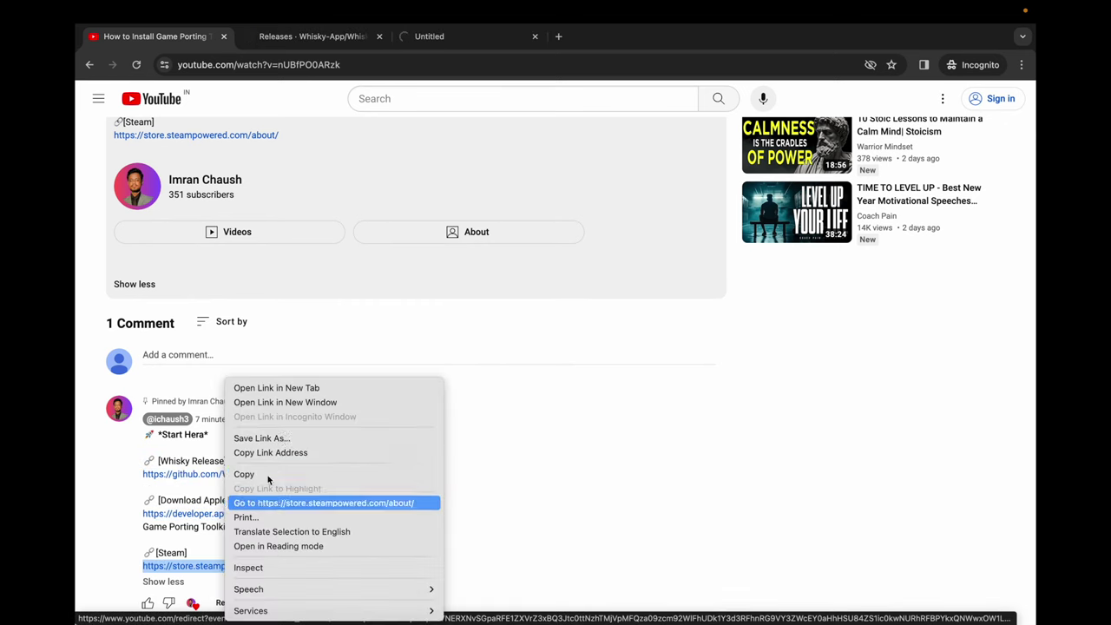
left_click(299, 388)
scroll(301, 318, "up", 5)
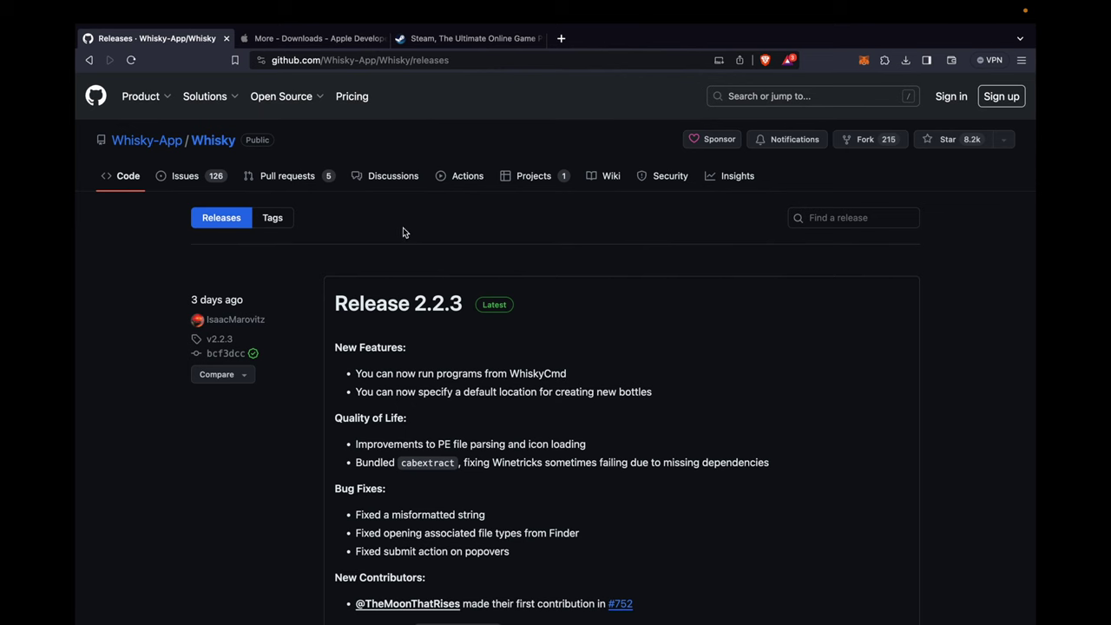
- Download Whisky.zip from the Release 2.2.3 assets and save it to Downloads
scroll(388, 221, "down", 3)
scroll(388, 221, "down", 3)
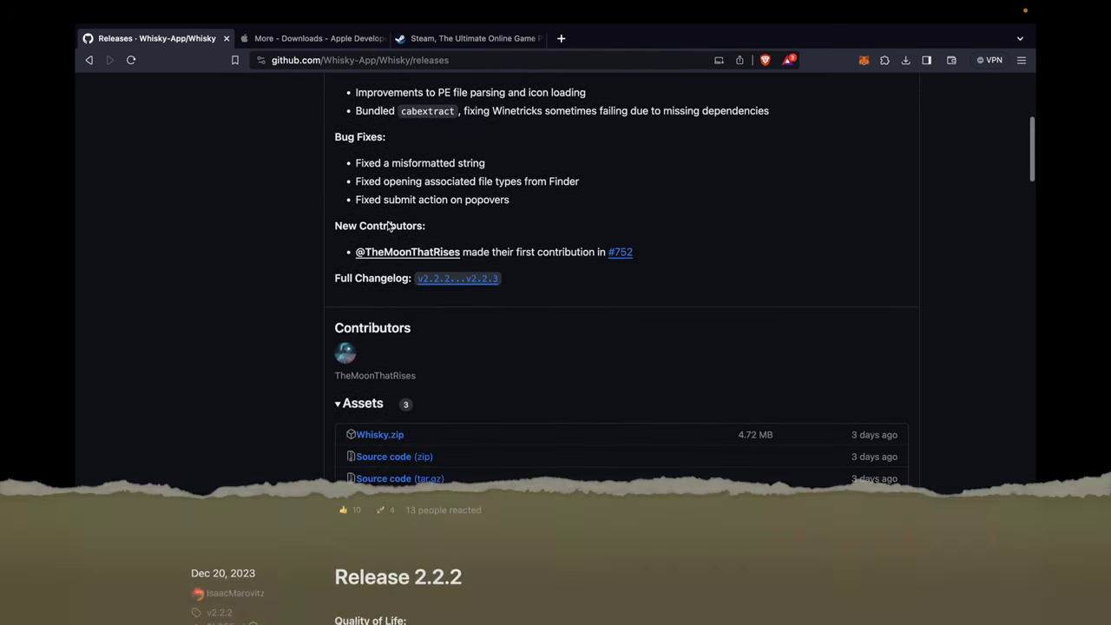
scroll(398, 382, "down", 1)
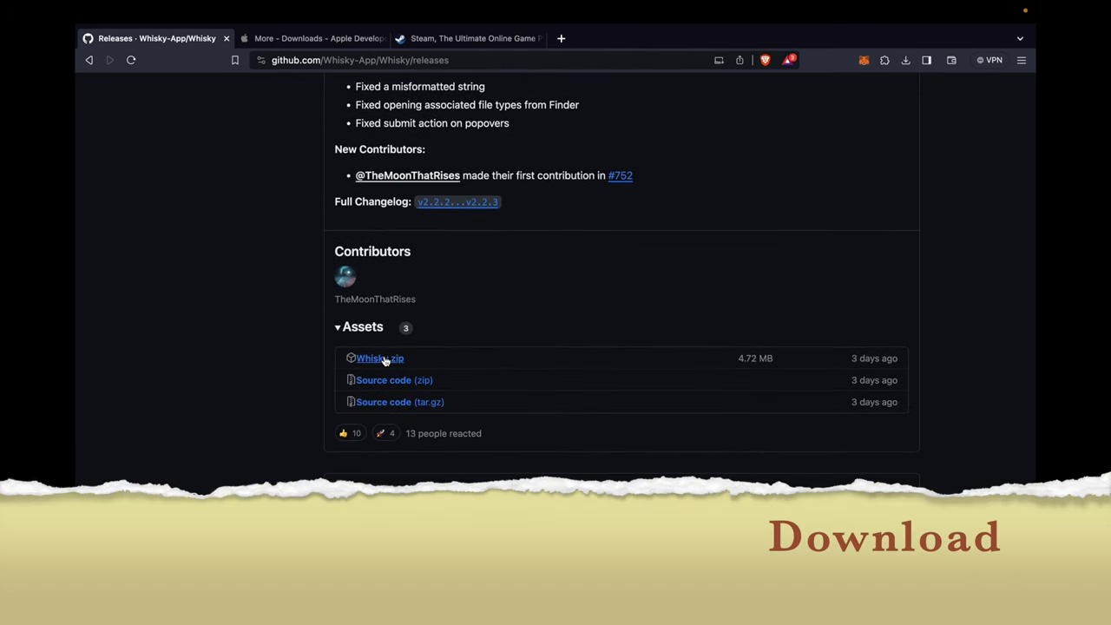
triple_click(860, 360)
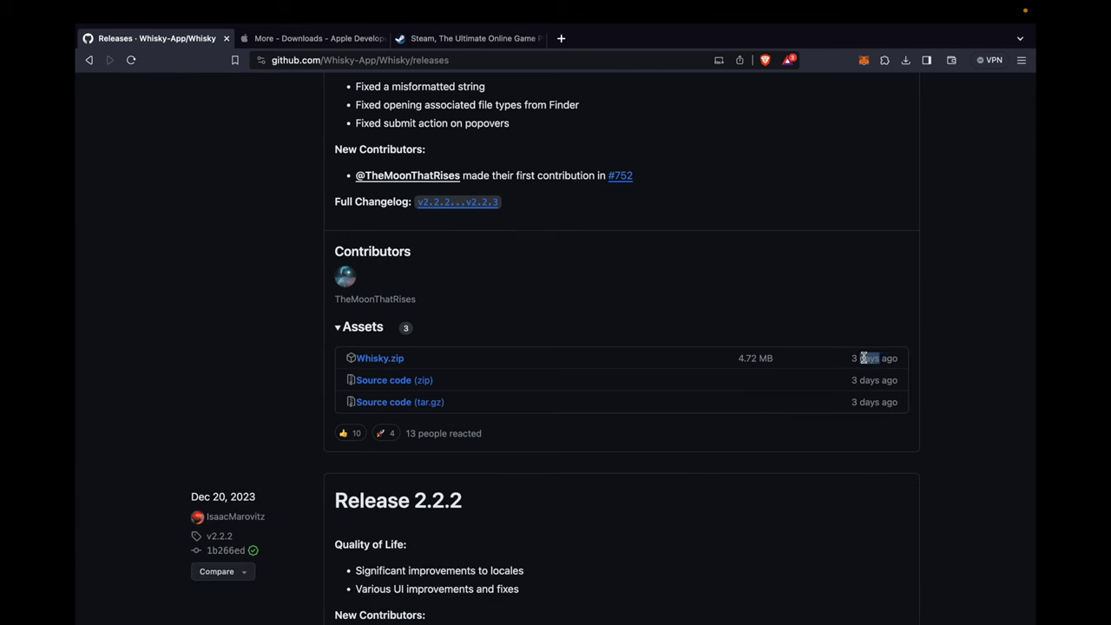
left_click(375, 361)
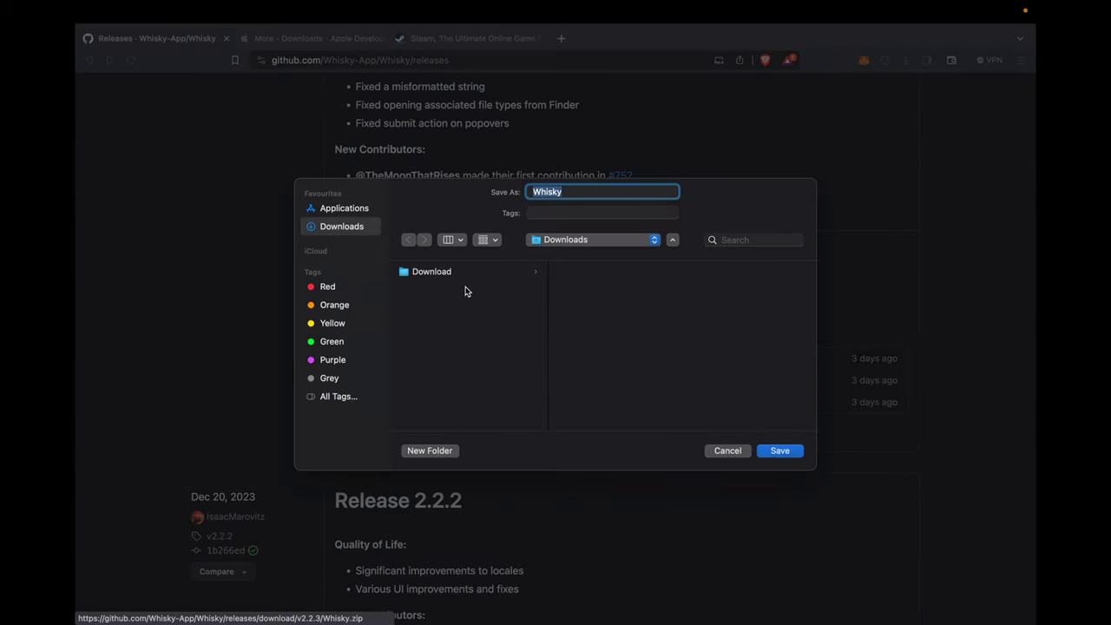
left_click(780, 450)
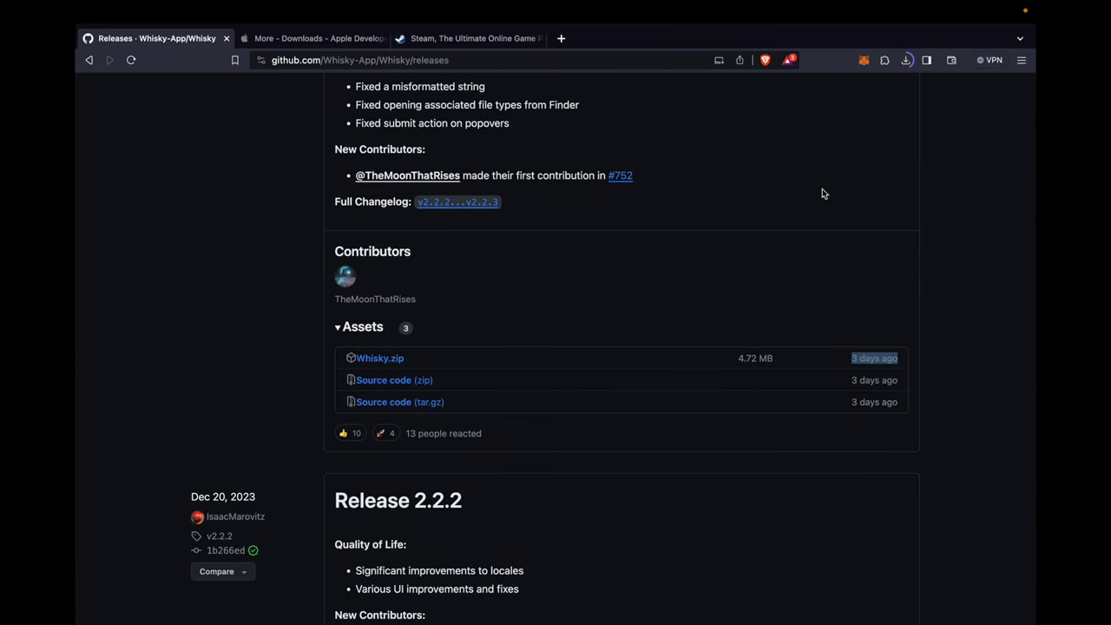
left_click(906, 60)
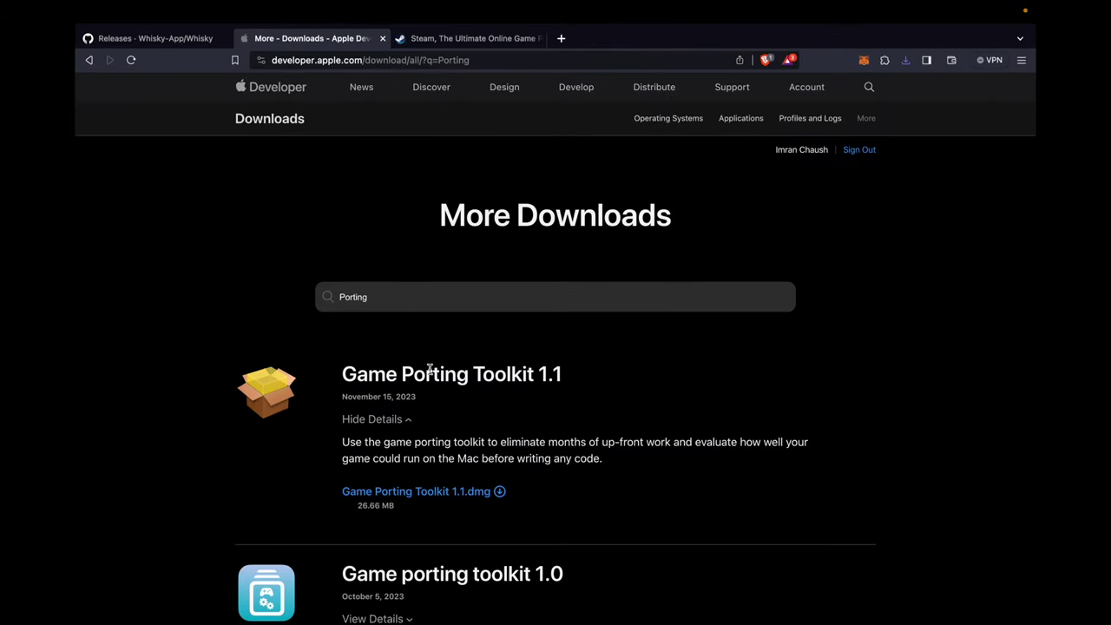
- Search Apple's More Downloads for 'Game Porting Toolkit 1.1'
double_click(355, 296)
triple_click(423, 375)
key("super+c")
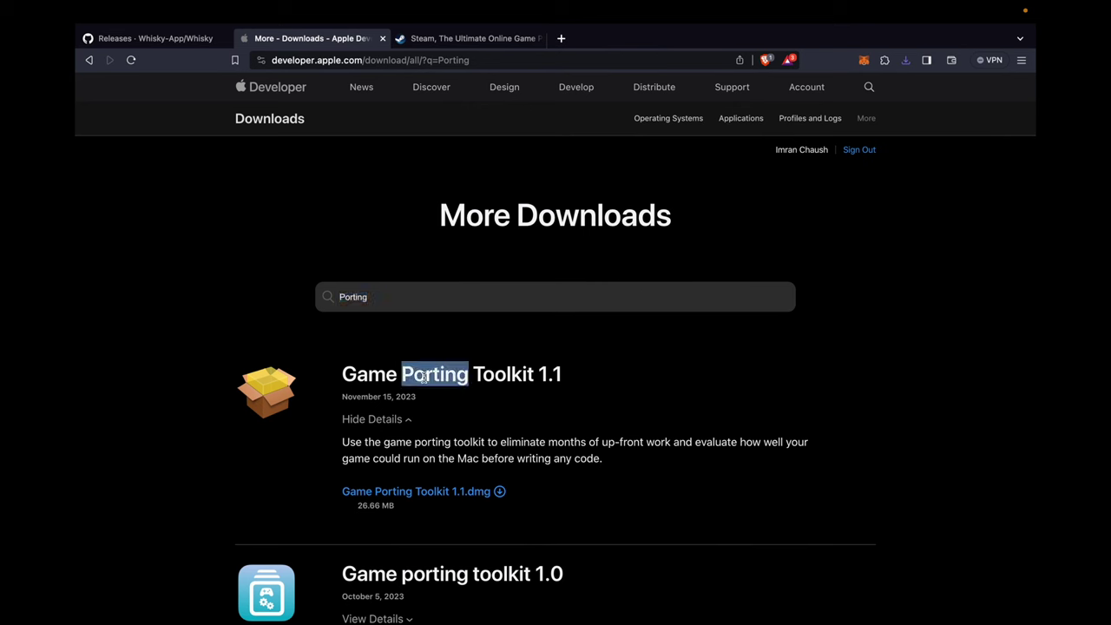
double_click(402, 296)
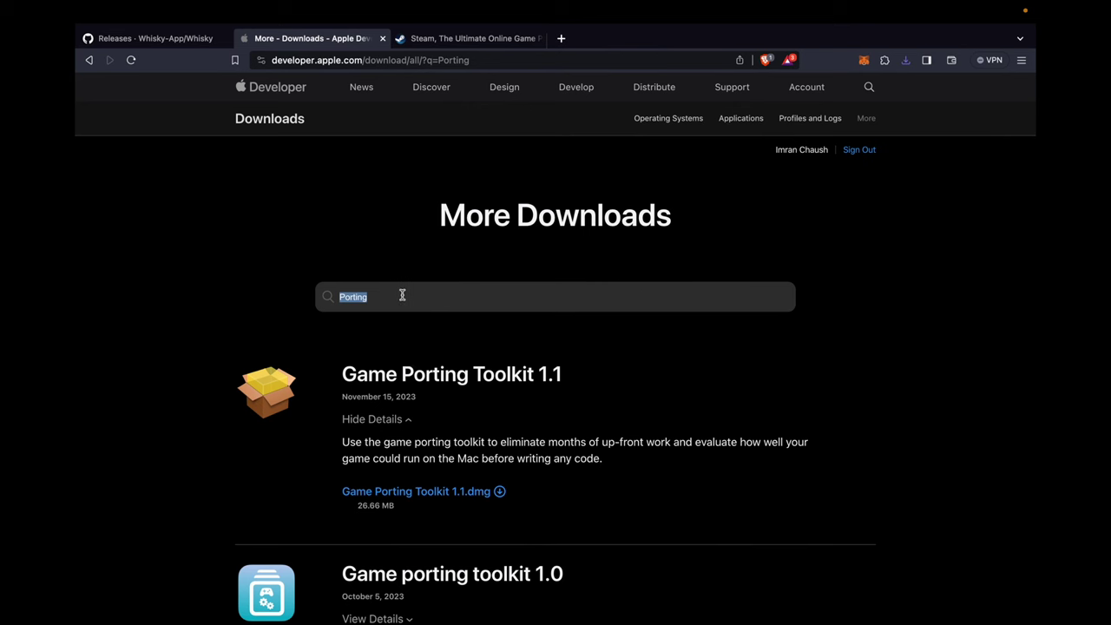
key("super+v")
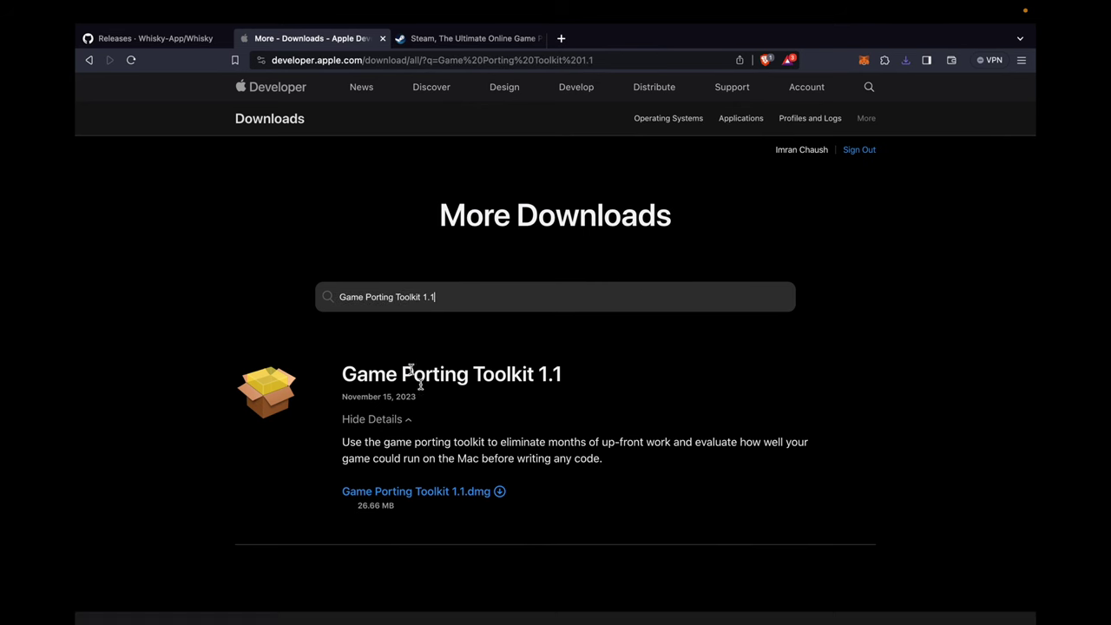
- Save the Game Porting Toolkit 1.1 .dmg into the Downloads folder
left_click(421, 496)
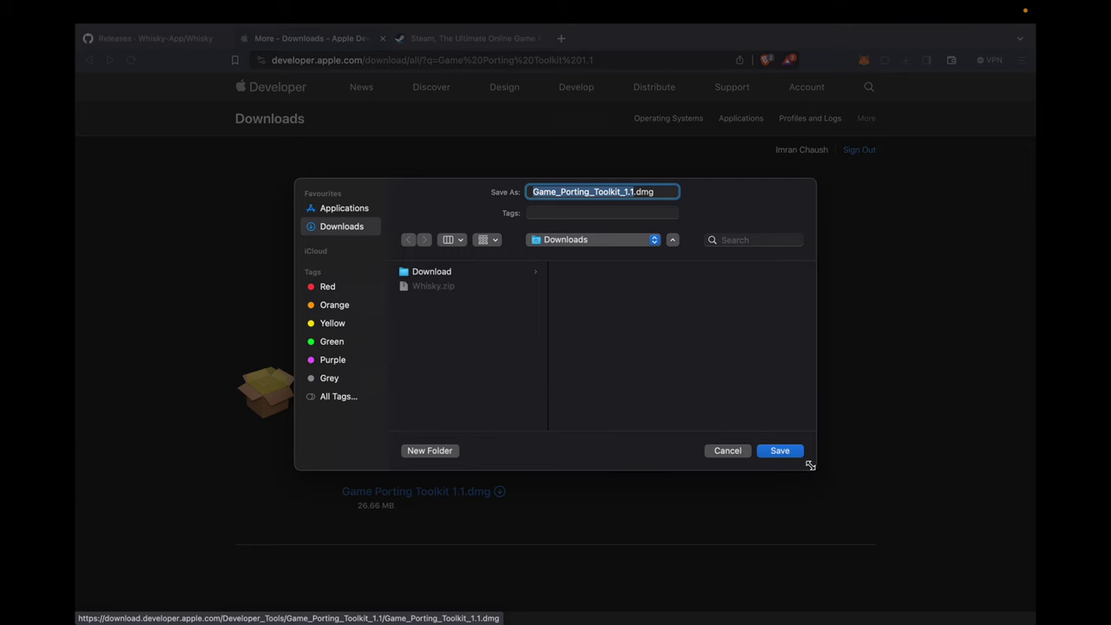
left_click(789, 454)
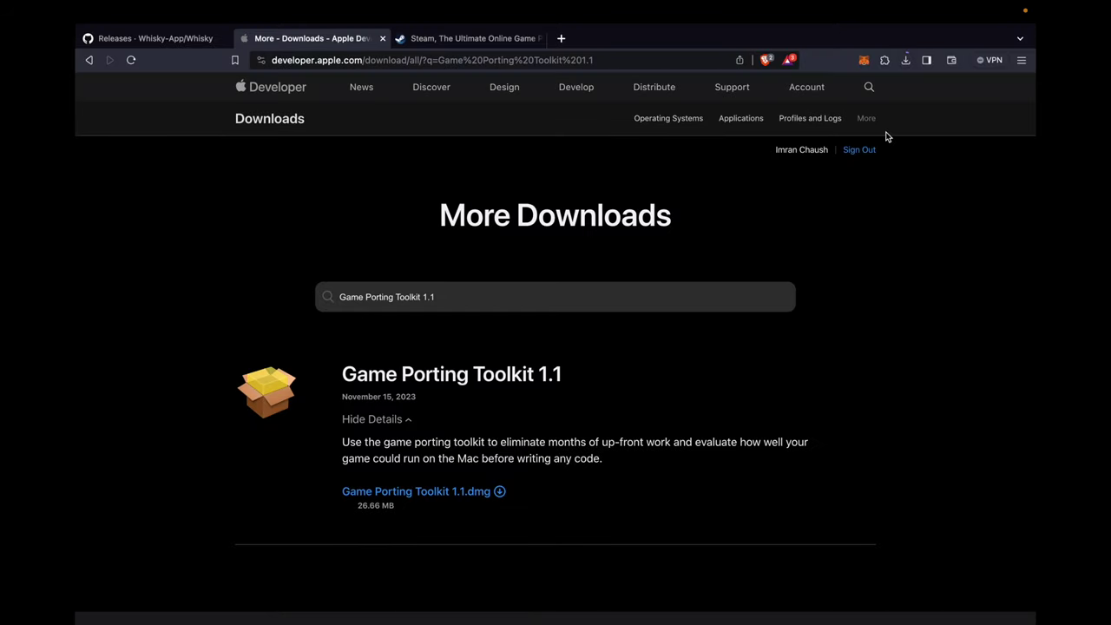
left_click(481, 46)
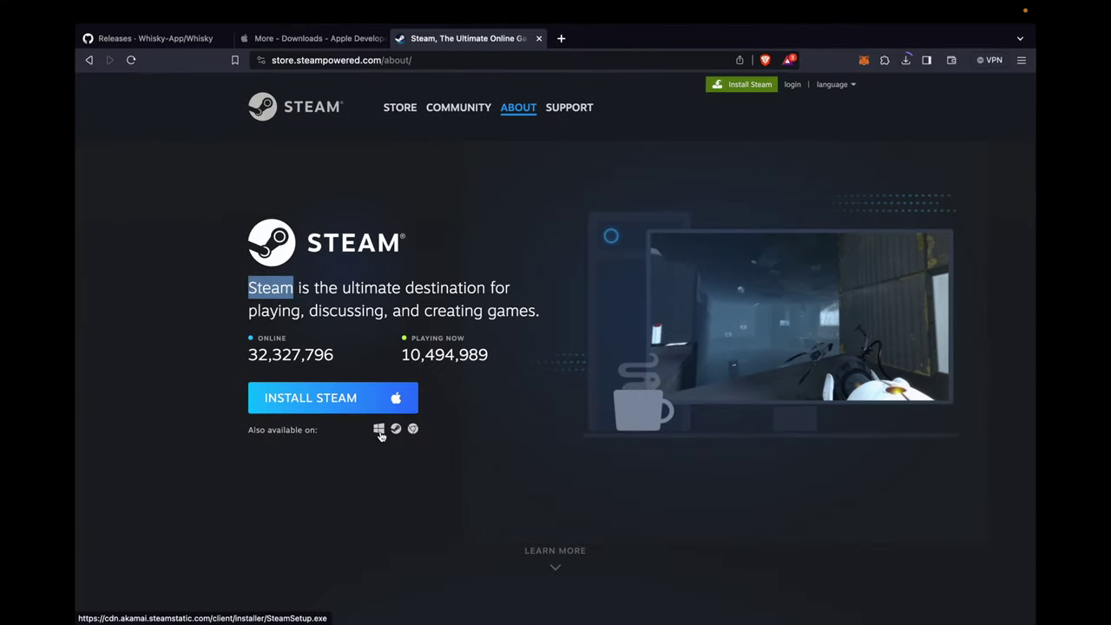
- Save the Windows SteamSetup installer from the Steam about page to Downloads
left_click(379, 430)
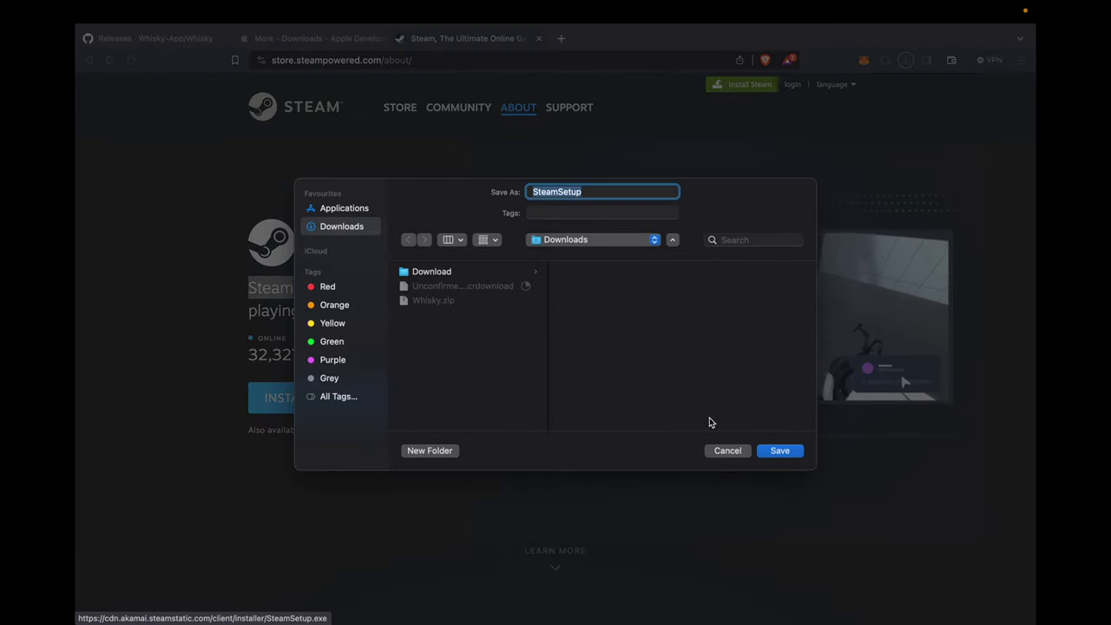
left_click(786, 455)
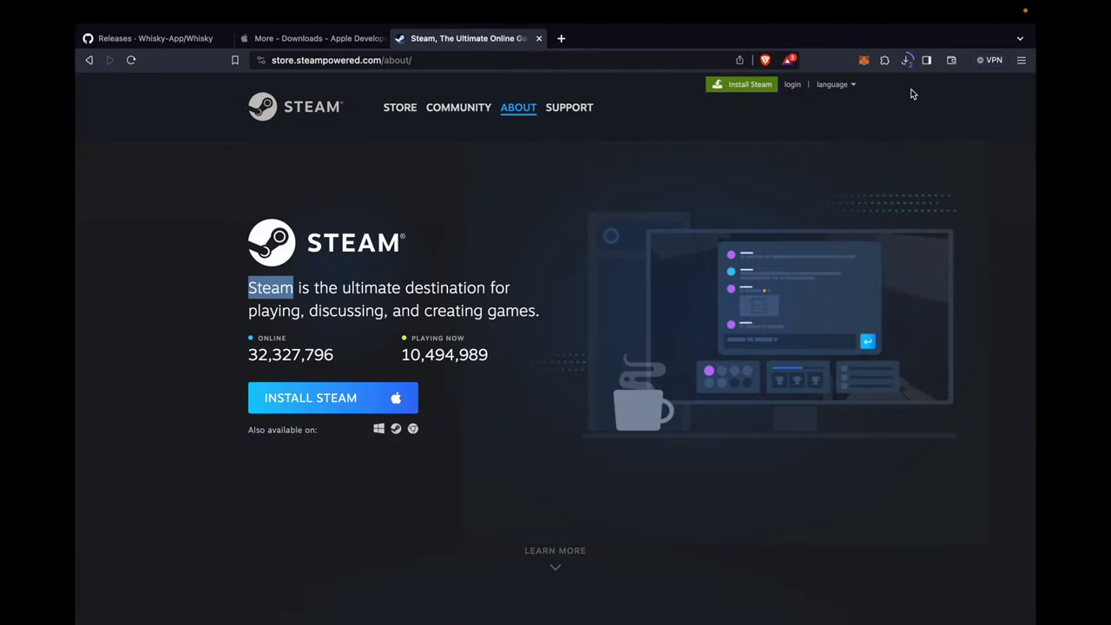
- In Finder's Downloads, mount the Game Porting Toolkit 1.1 disk image and agree to its licence
key("super+Tab")
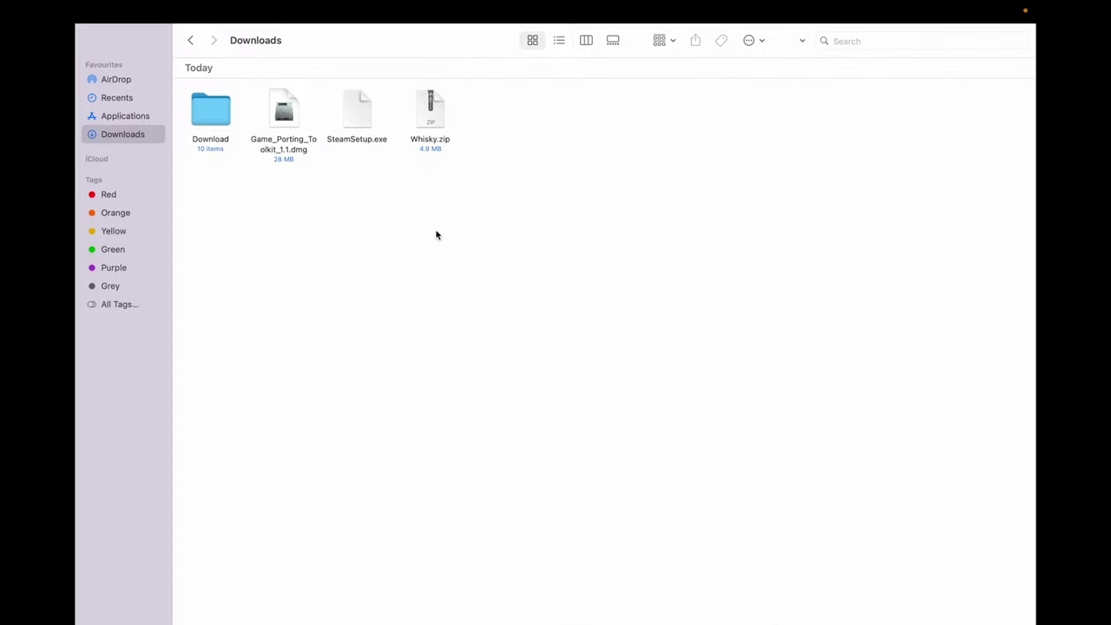
left_click(357, 128)
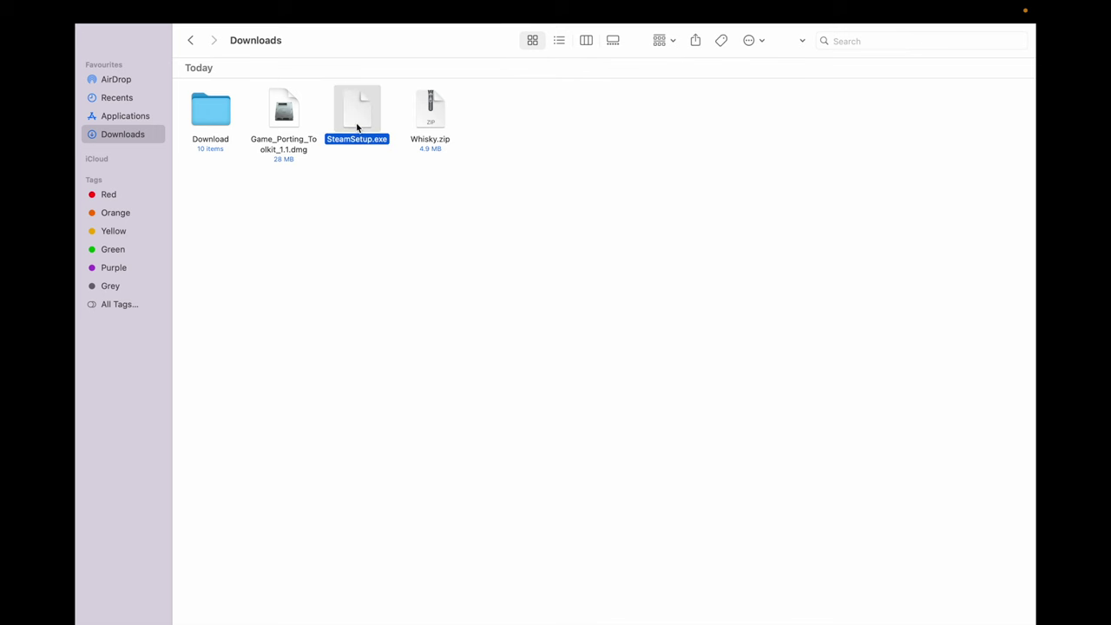
left_click(291, 139)
left_click(439, 150)
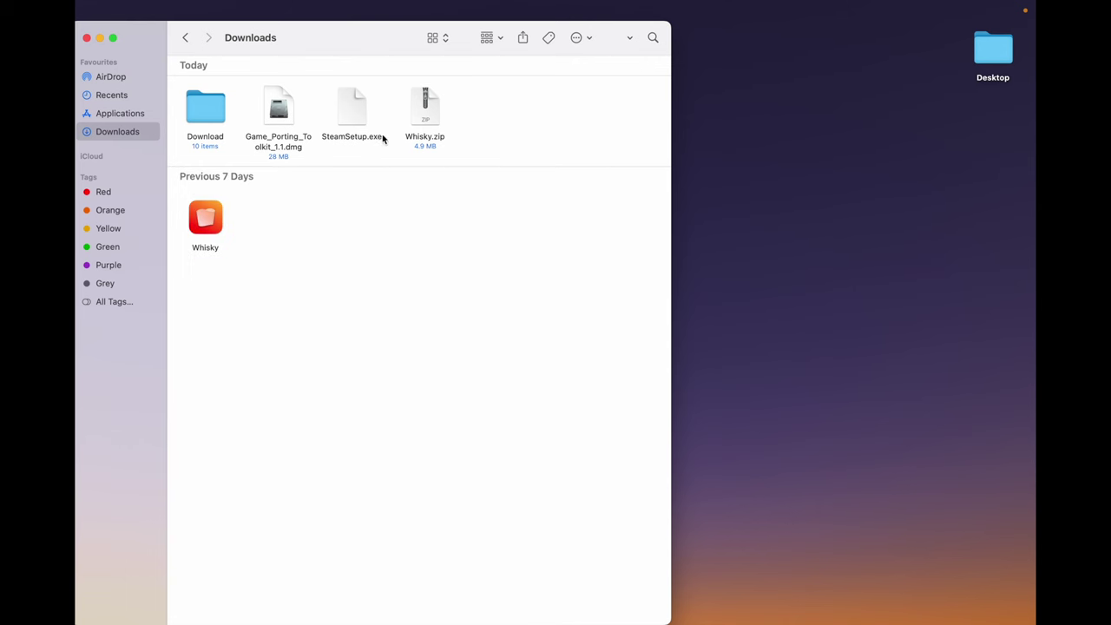
double_click(291, 144)
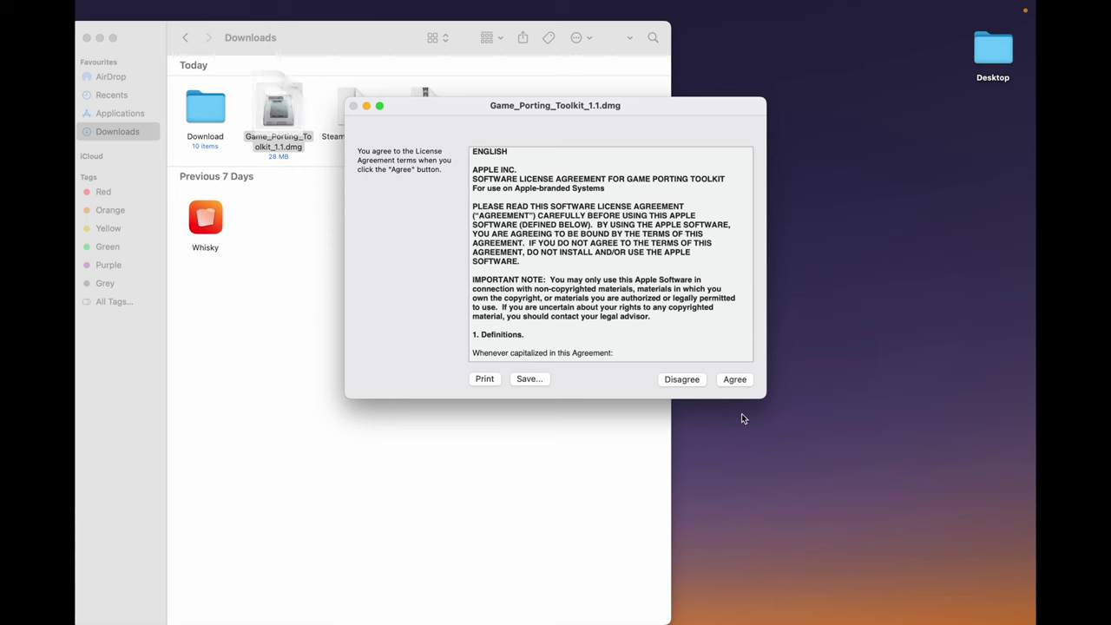
left_click(735, 381)
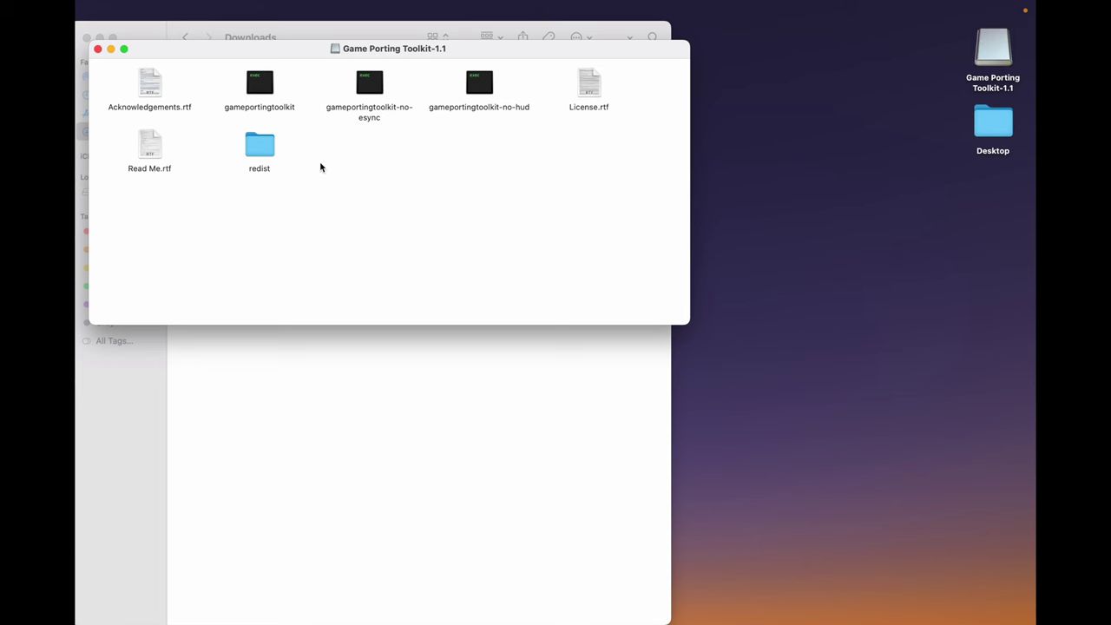
- Minimise the toolkit window and launch the downloaded Whisky app, confirming Open
left_click(110, 50)
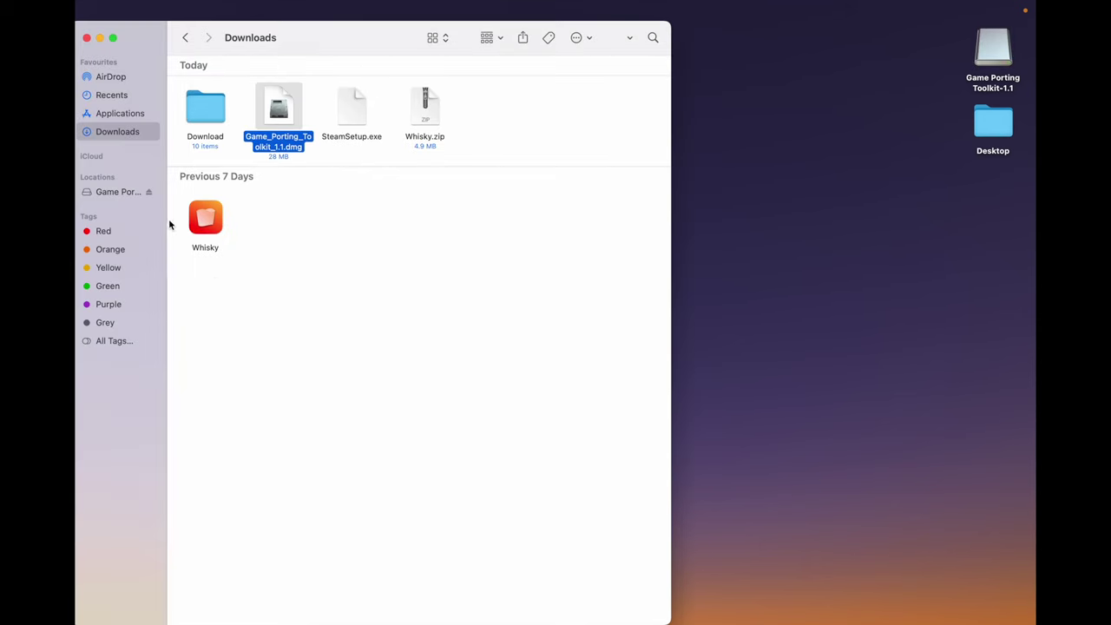
double_click(214, 224)
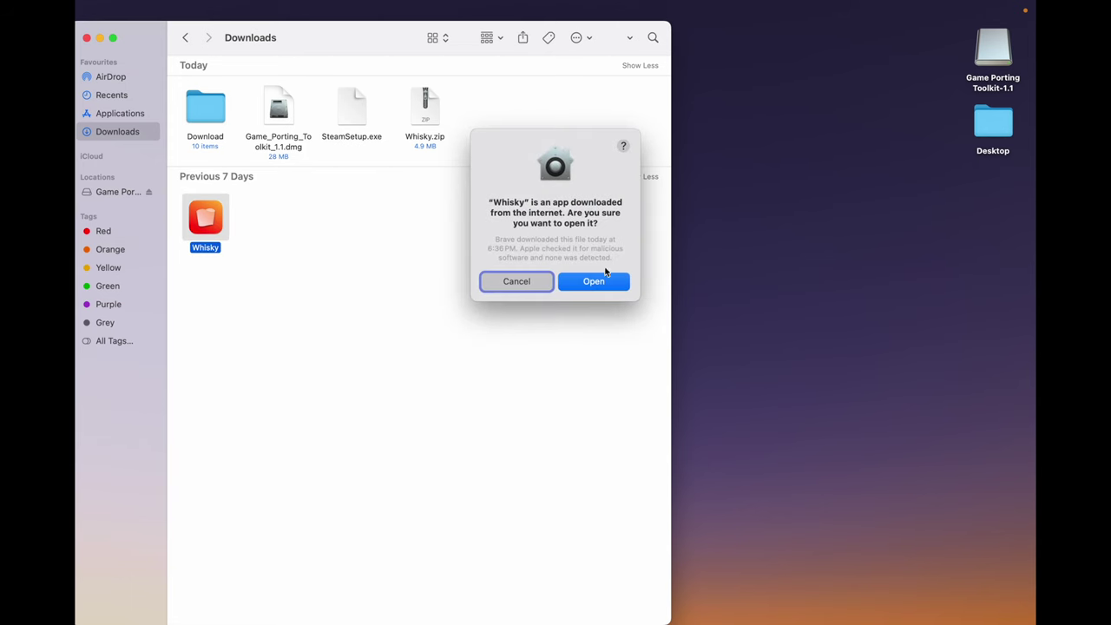
left_click(590, 281)
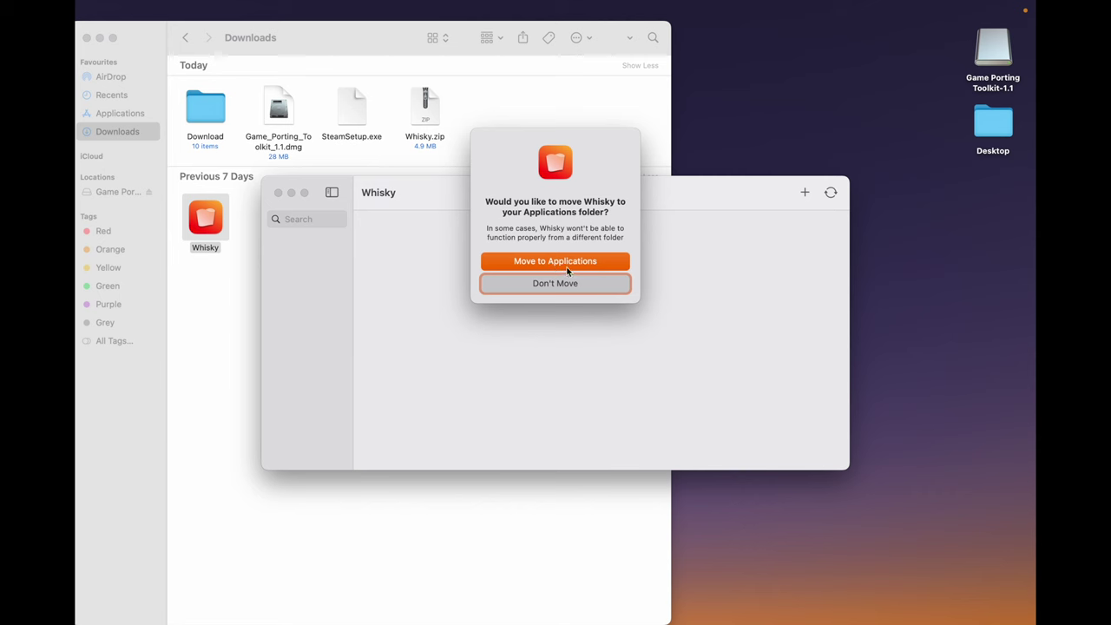
- Decline moving Whisky to Applications and begin installing GPTK from Dependencies Setup
left_click(568, 265)
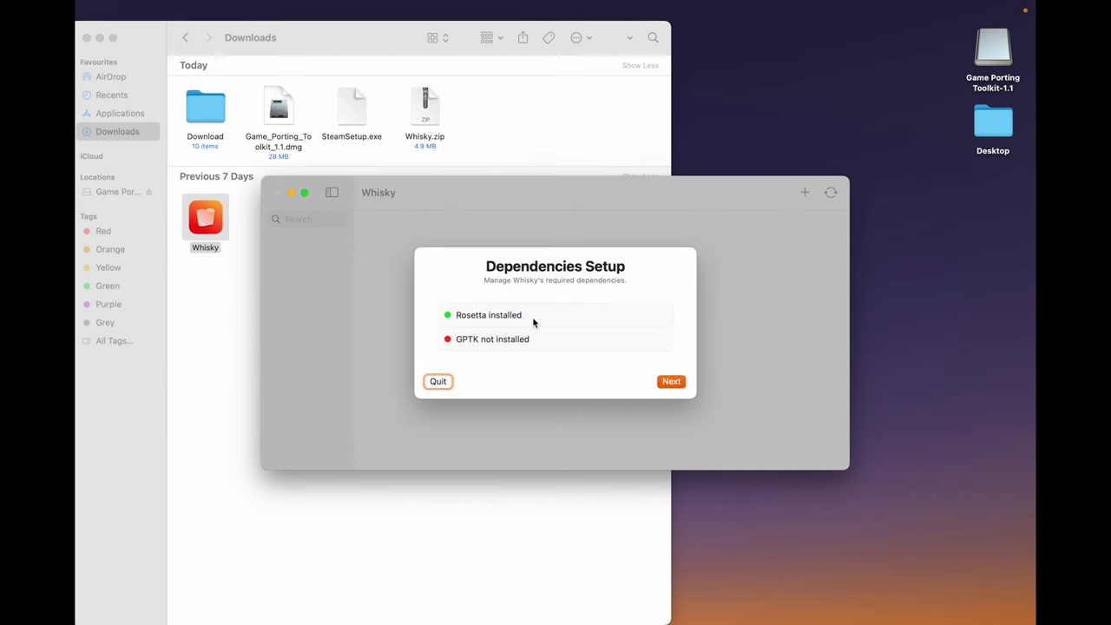
left_click(682, 382)
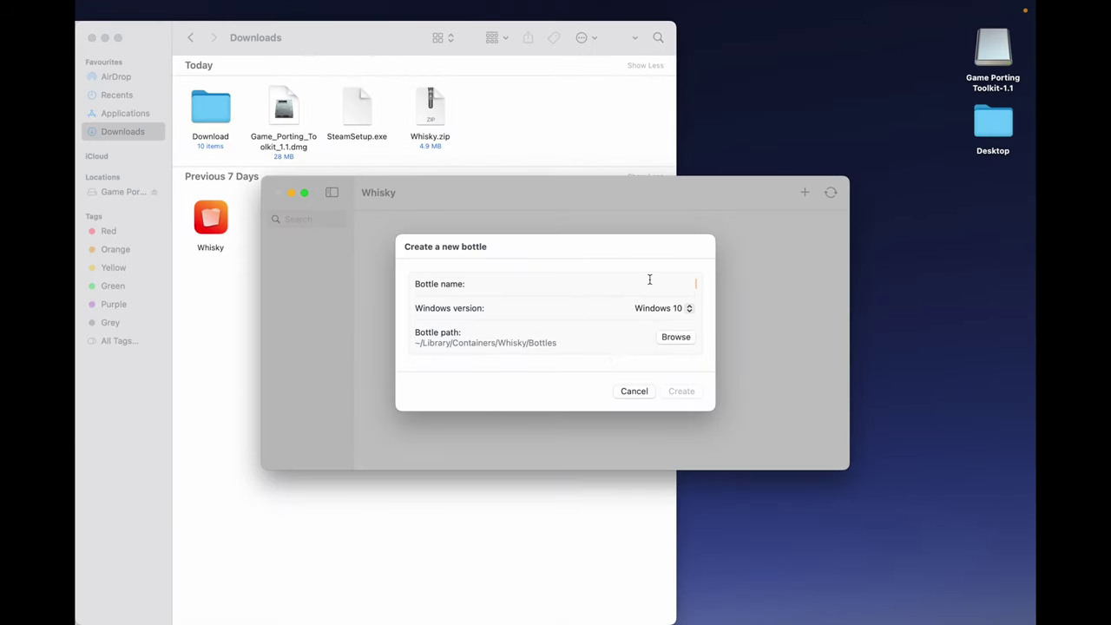
- Create a new Windows 10 bottle named 'Steam'
type("Steam")
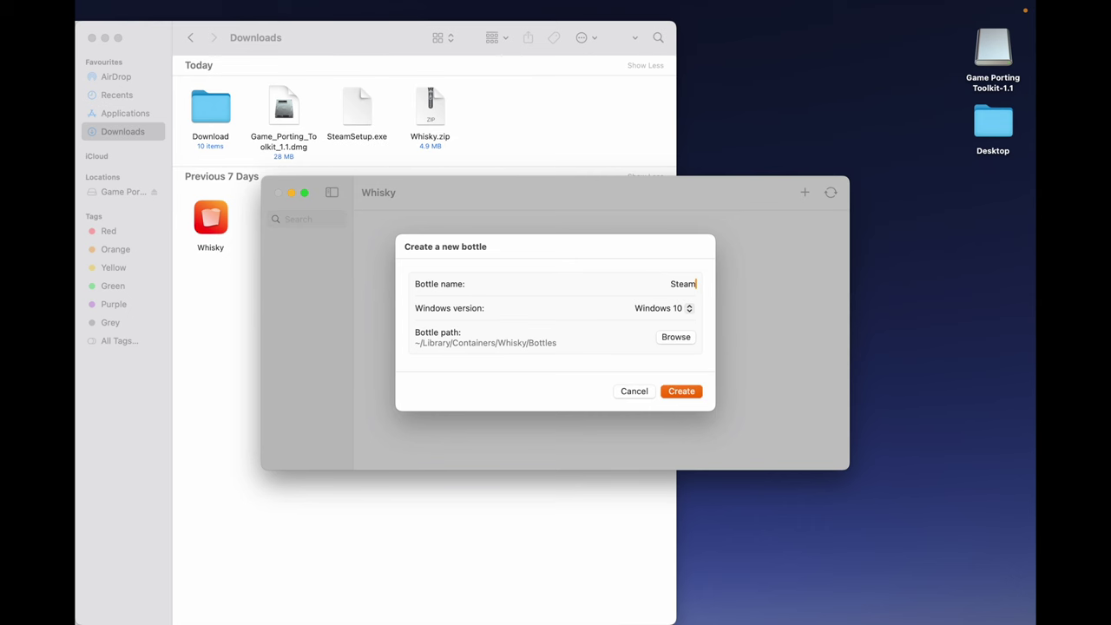
left_click(681, 391)
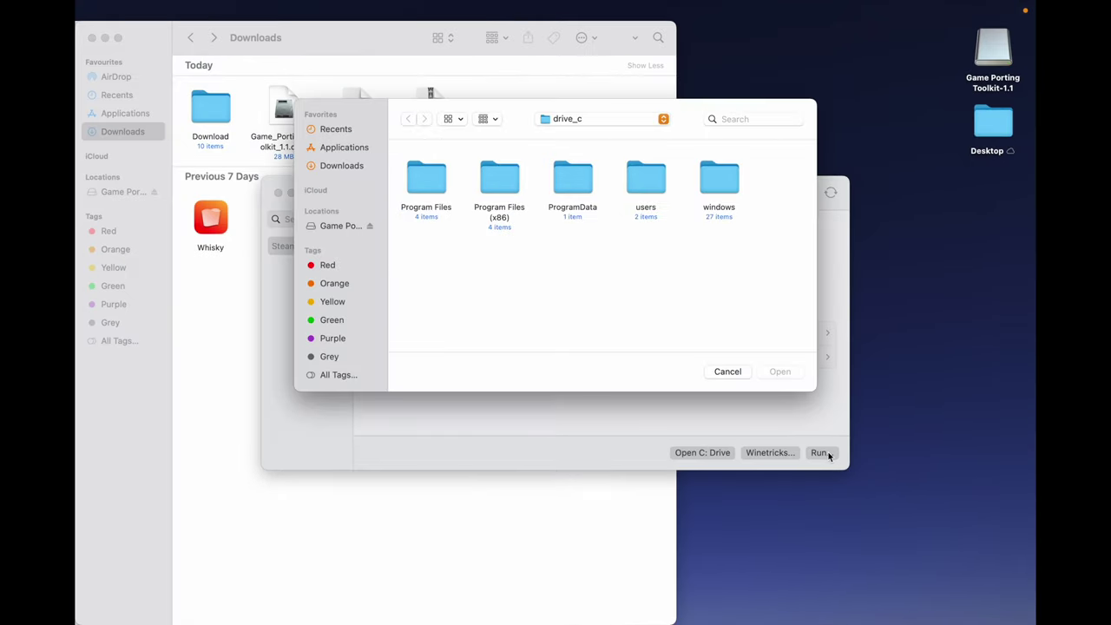
- Run SteamSetup.exe from Downloads in the Steam bottle and allow Whisky Downloads access
left_click(338, 165)
left_click(584, 179)
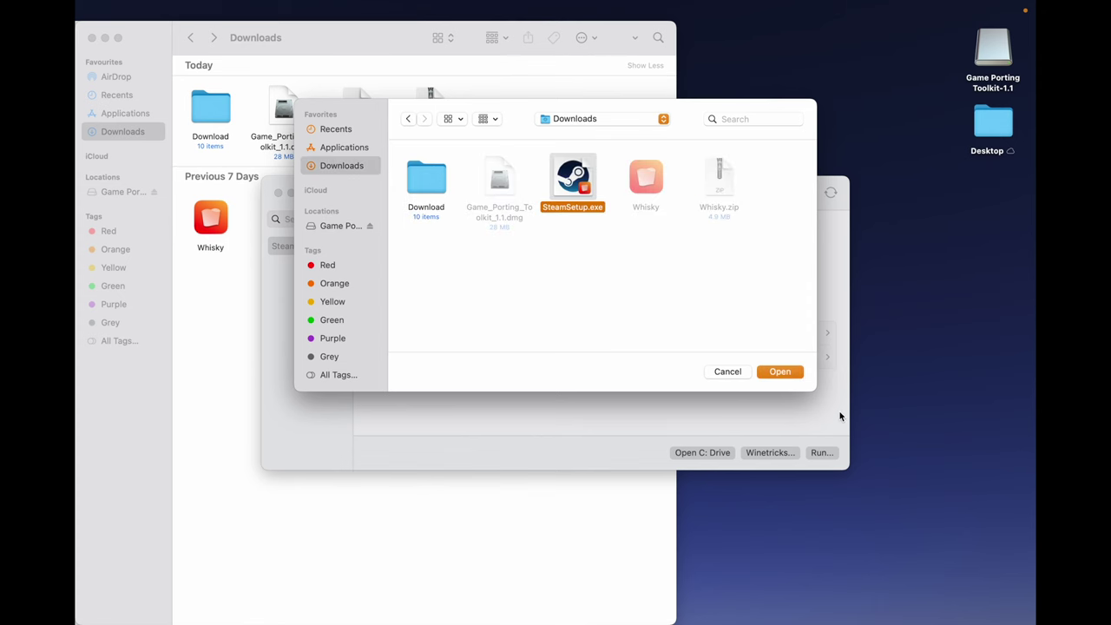
left_click(778, 371)
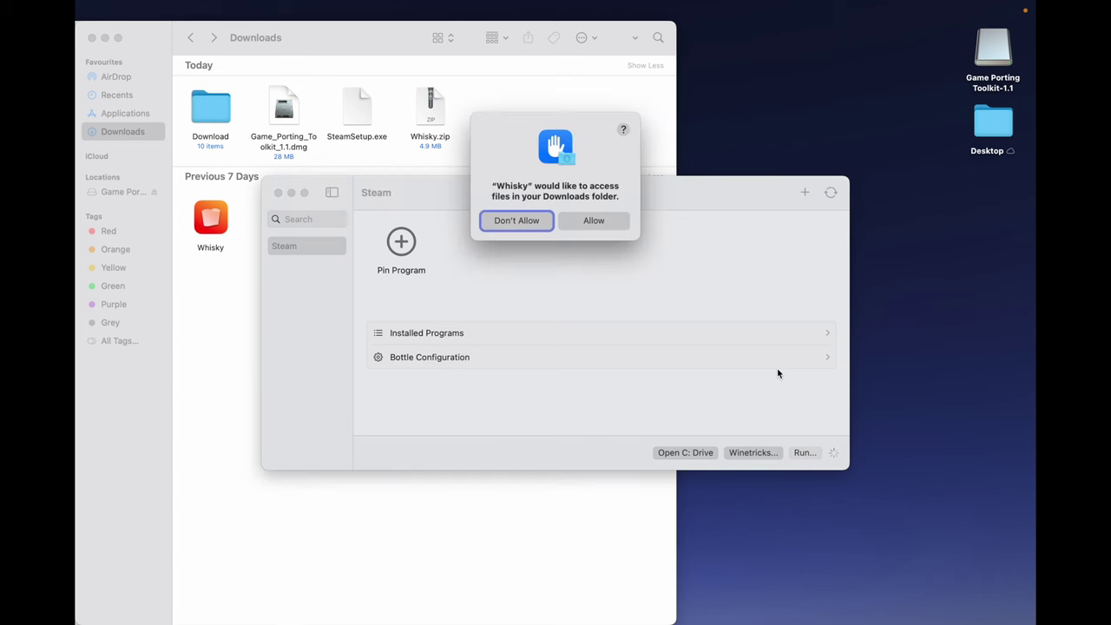
left_click(589, 224)
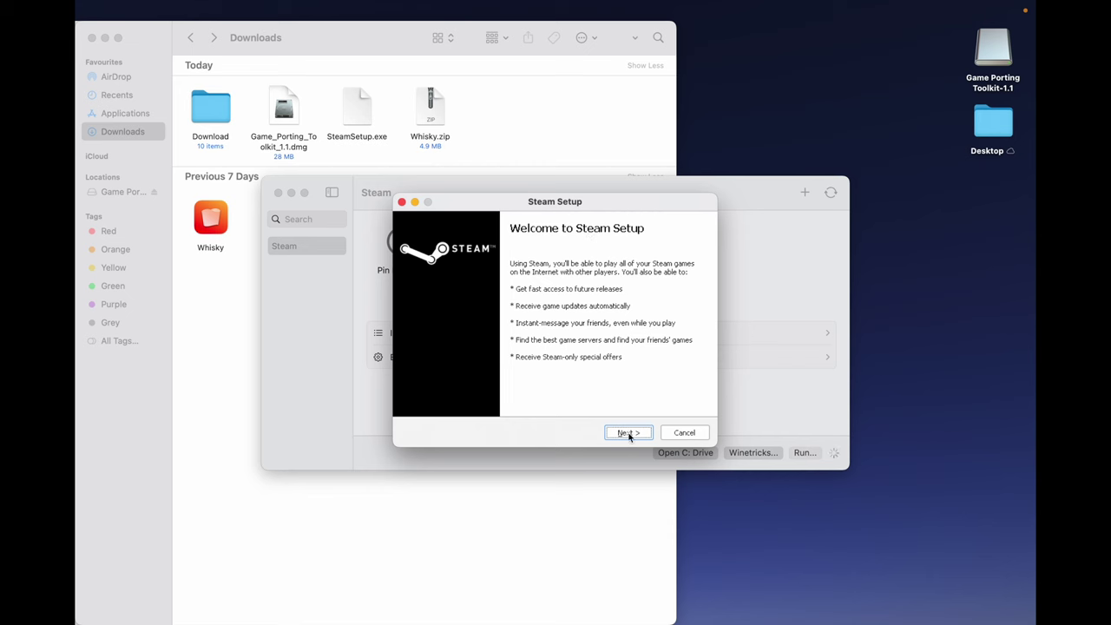
- Install Steam in English to the default C:\Program Files (x86)\Steam folder and finish setup
left_click(629, 432)
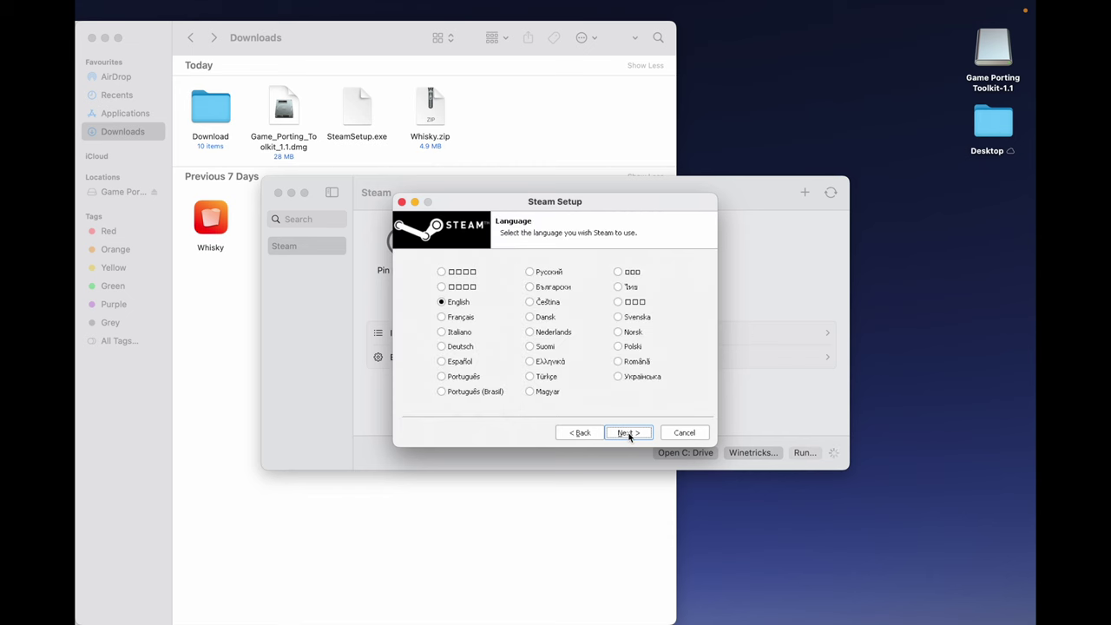
left_click(628, 432)
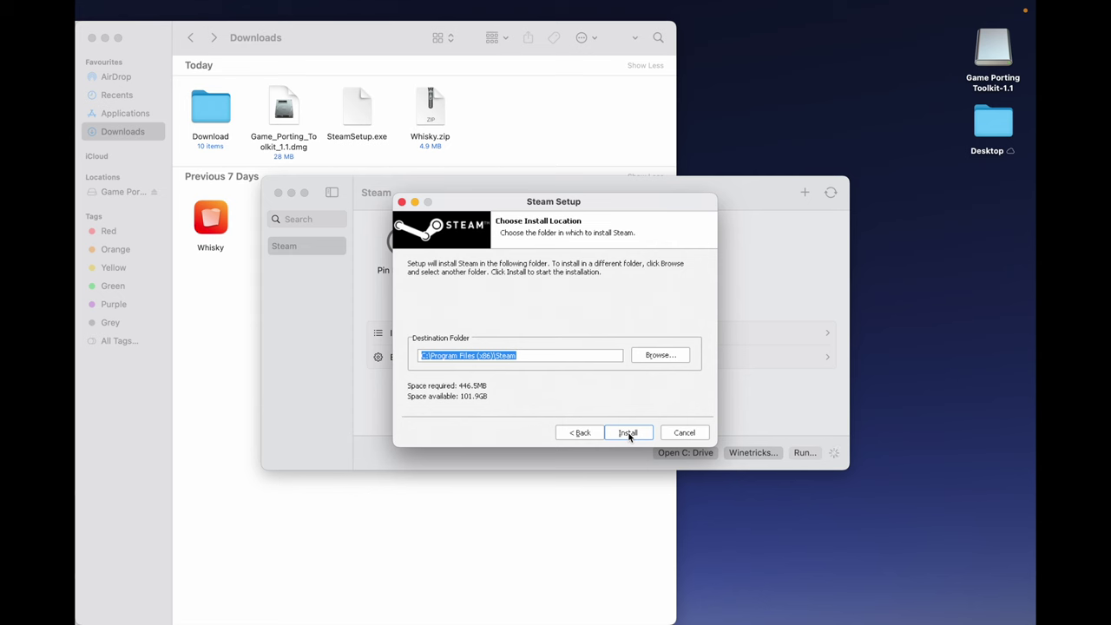
left_click(628, 434)
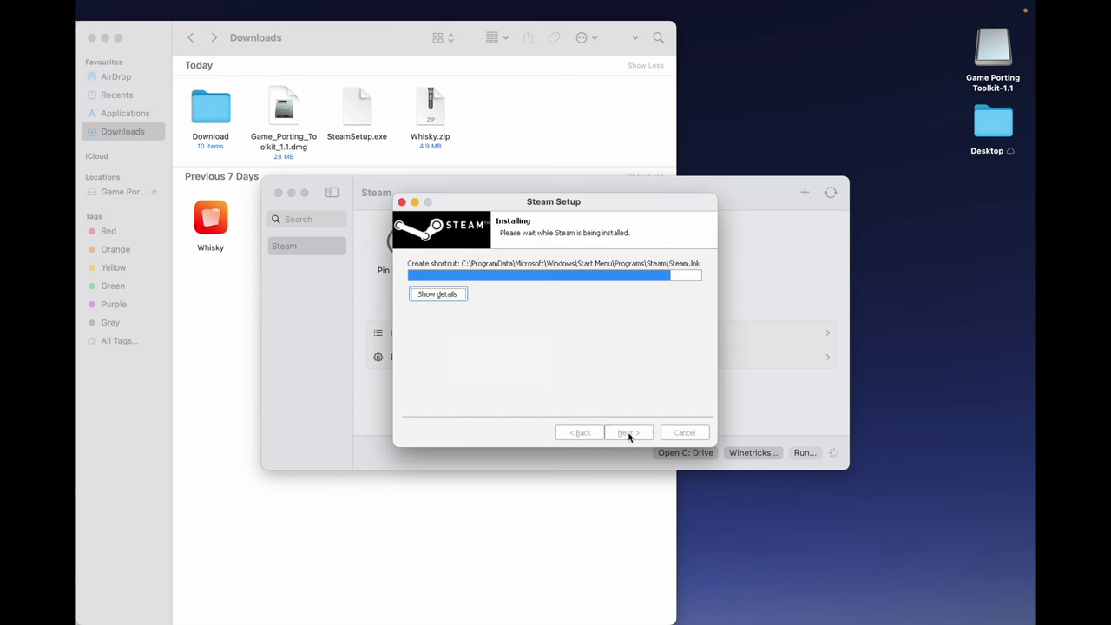
left_click(628, 433)
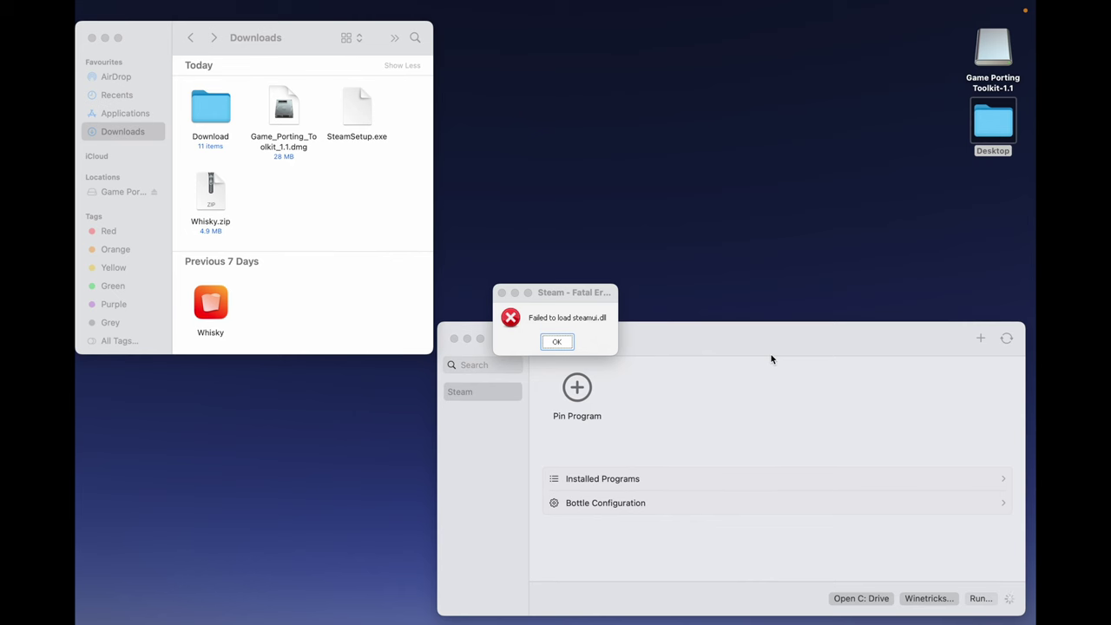
- Dismiss the steamui.dll error, reposition the bottle window and allow microphone access so Steam's sign-in appears
left_click(558, 344)
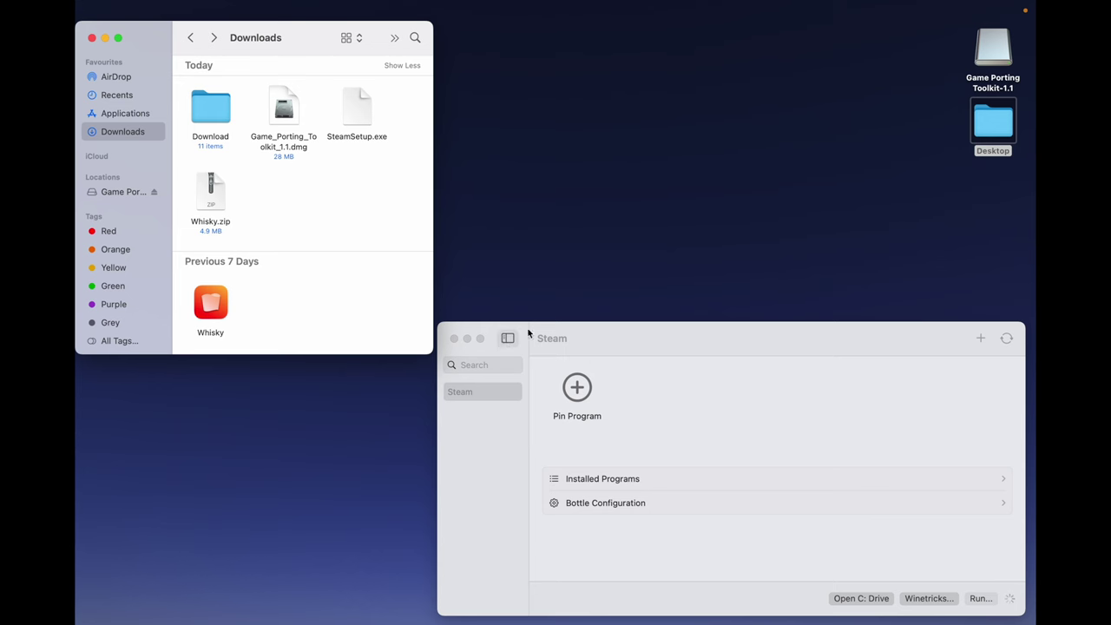
left_click(588, 338)
left_click_drag(588, 338, 424, 213)
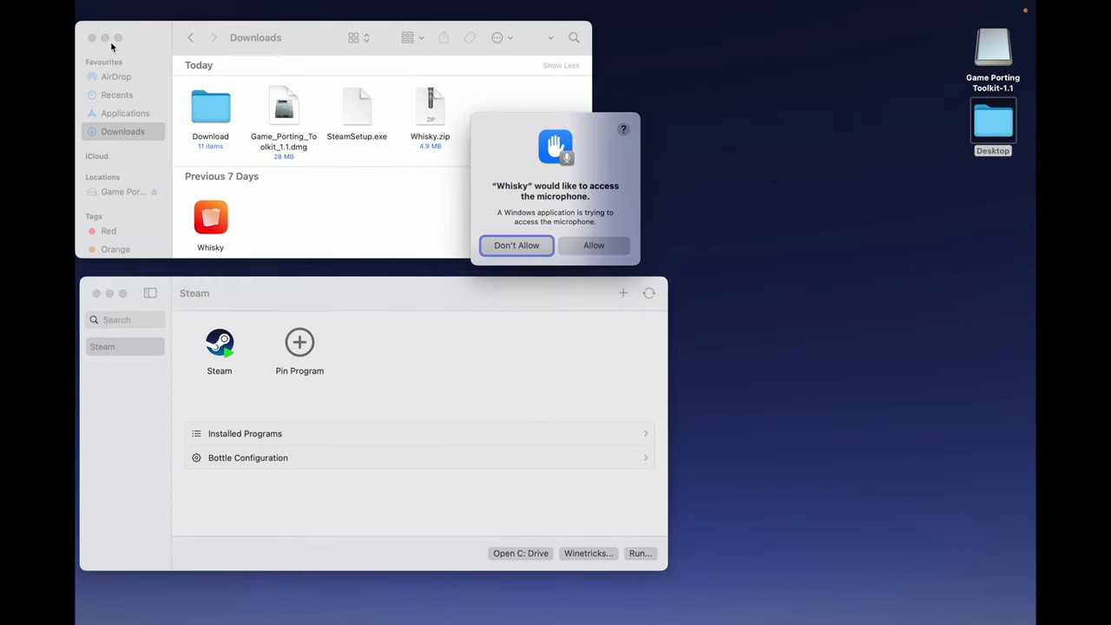
left_click(105, 39)
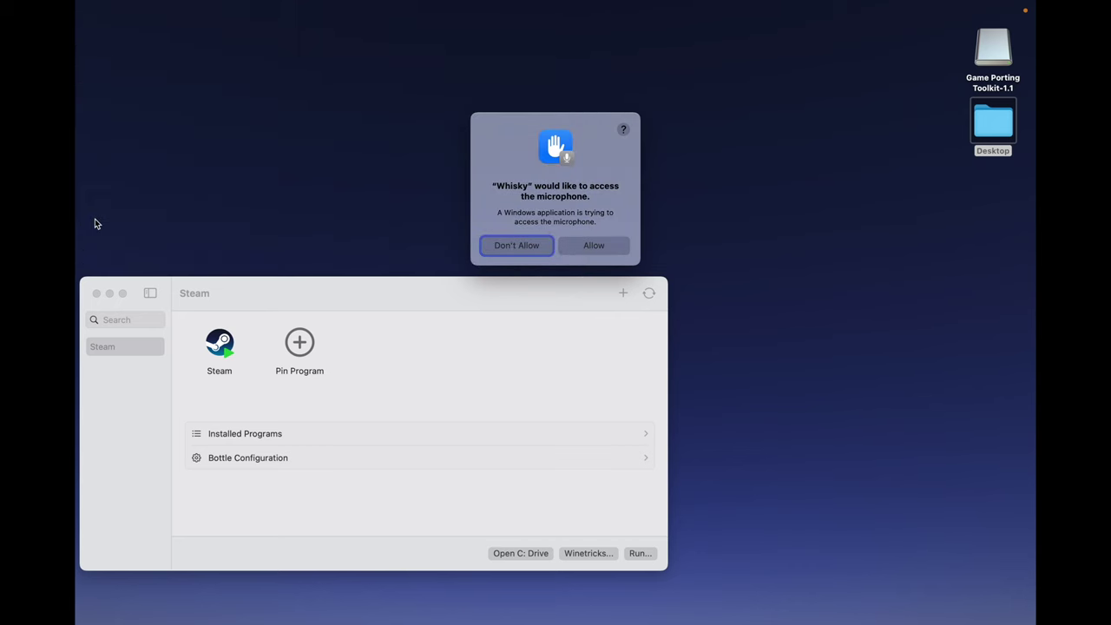
left_click(594, 246)
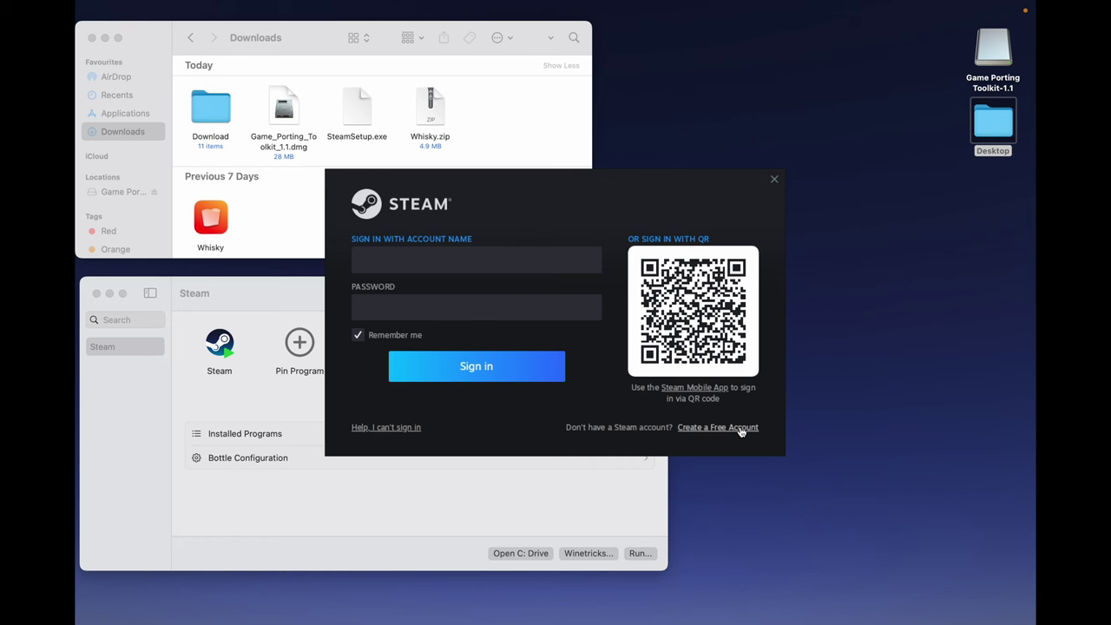
- Start a free Steam account and enter the e-mail address in both e-mail fields
left_click(741, 427)
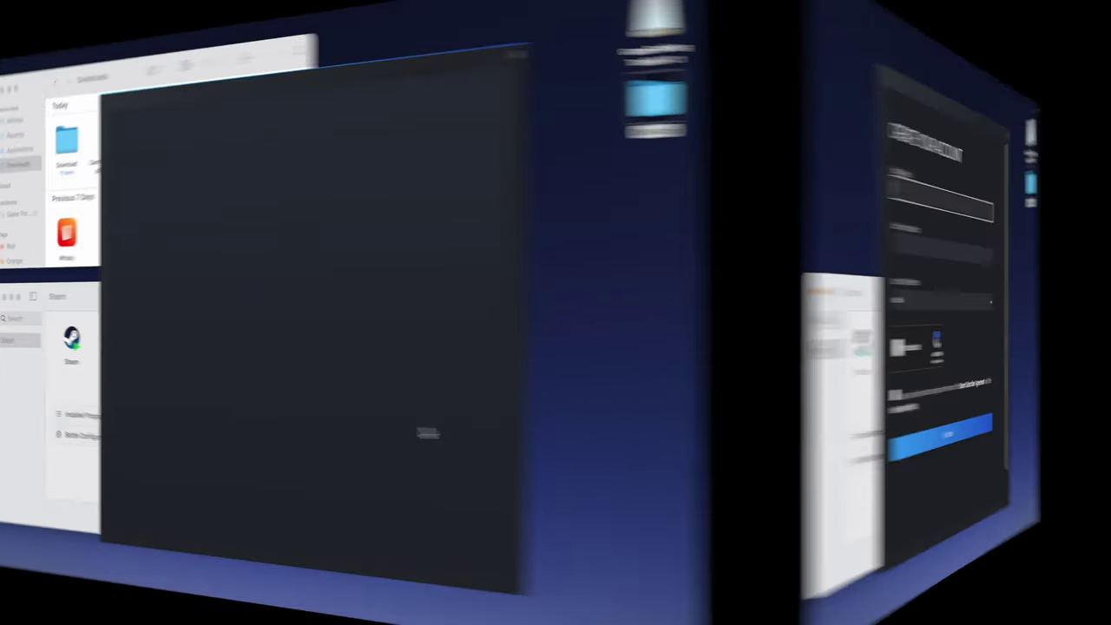
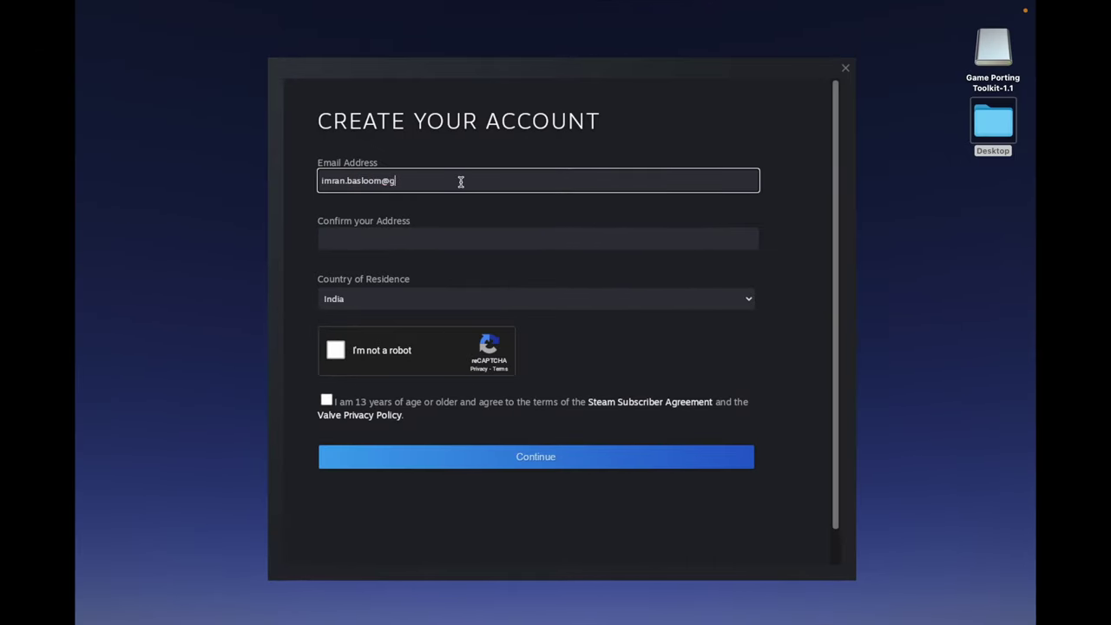
left_click(434, 238)
- Solve the traffic-light reCAPTCHA, agree to the age and subscriber terms, and continue
left_click(336, 350)
left_click(568, 285)
left_click(567, 370)
left_click(566, 455)
left_click(398, 455)
left_click(570, 524)
left_click(326, 401)
left_click(573, 458)
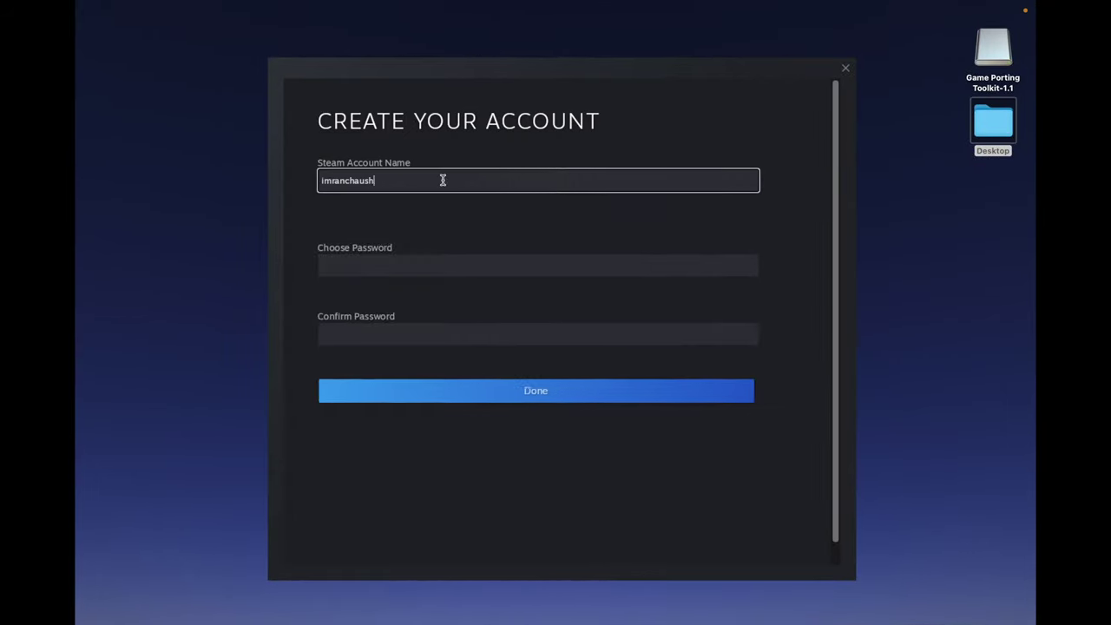
- Set the new account's password, finish creation, and return to Steam sign-in
left_click(382, 270)
type("••••••••••••")
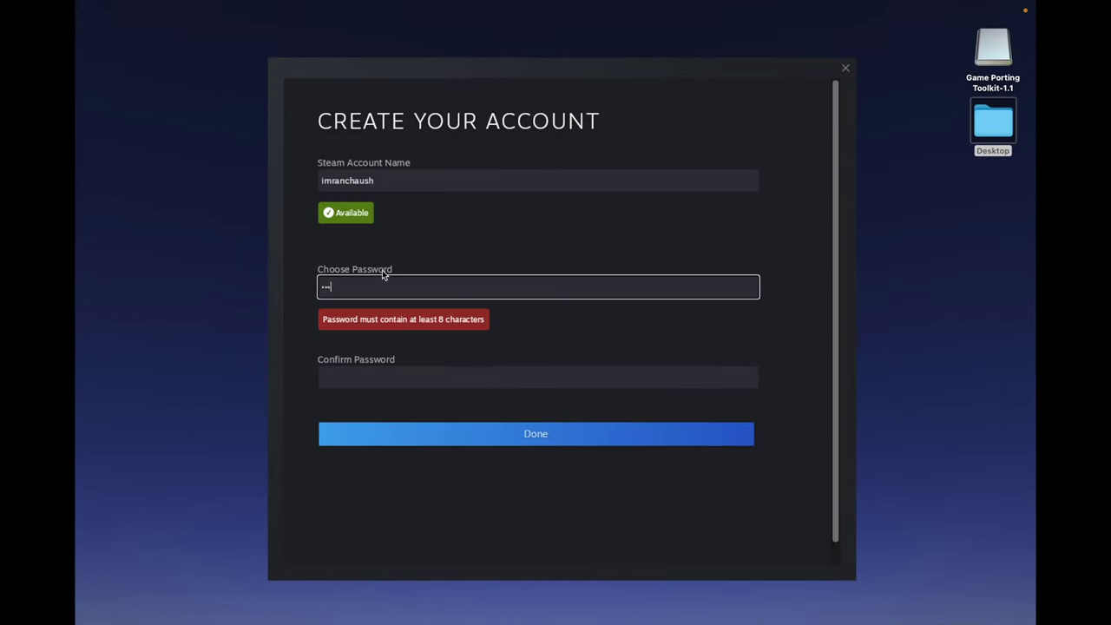
type("••••••••••••")
left_click(536, 412)
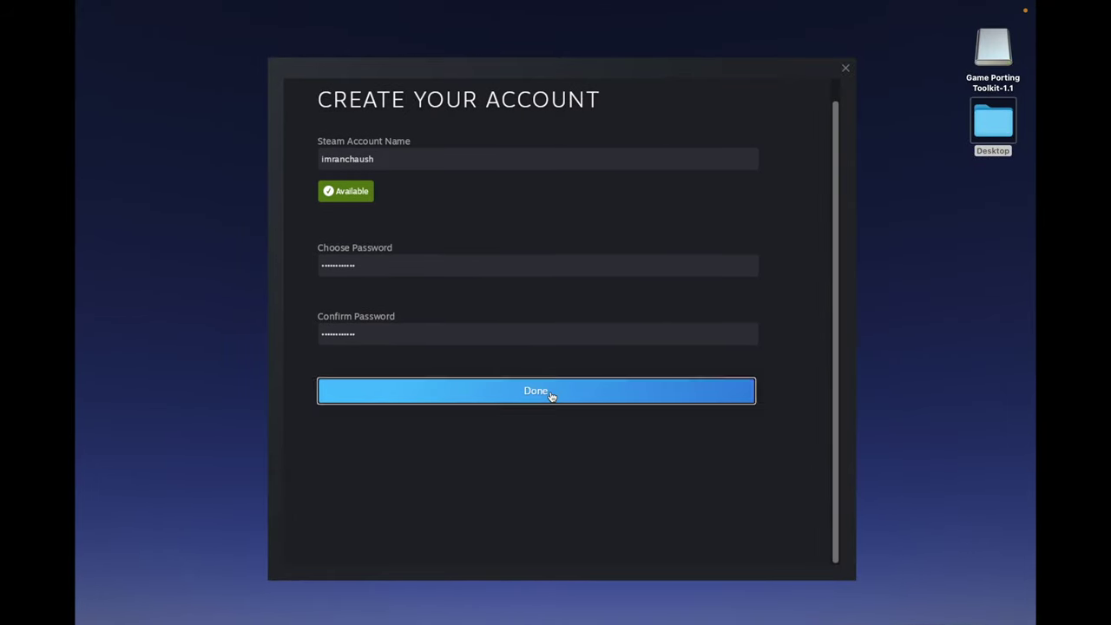
left_click(550, 396)
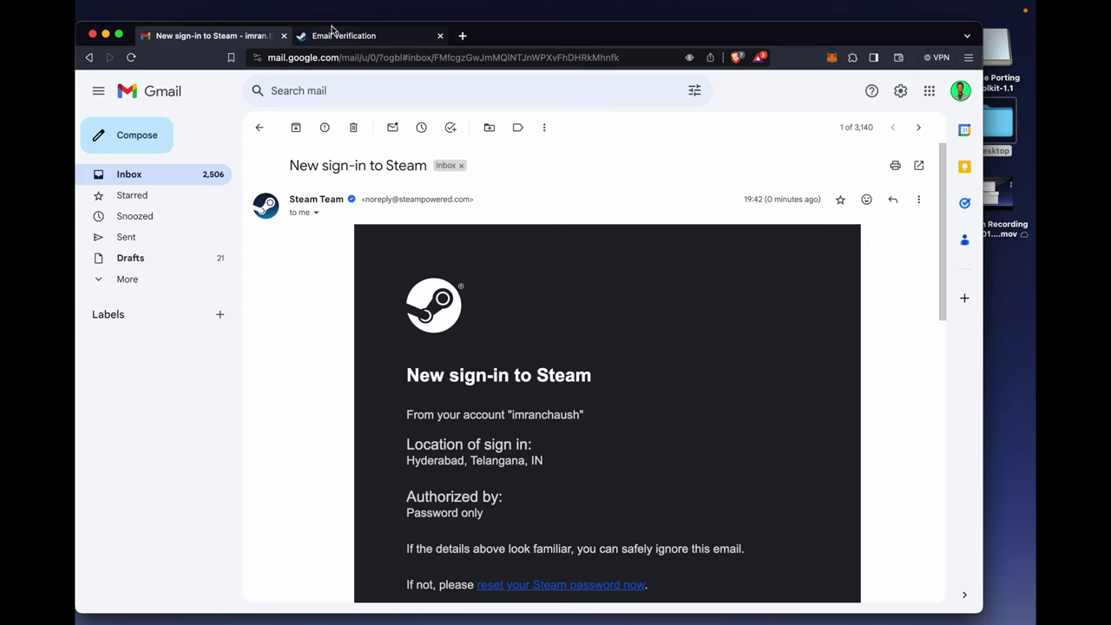
- Open the signed-in Steam store home page from the Email Verification tab, shown full screen
left_click(332, 31)
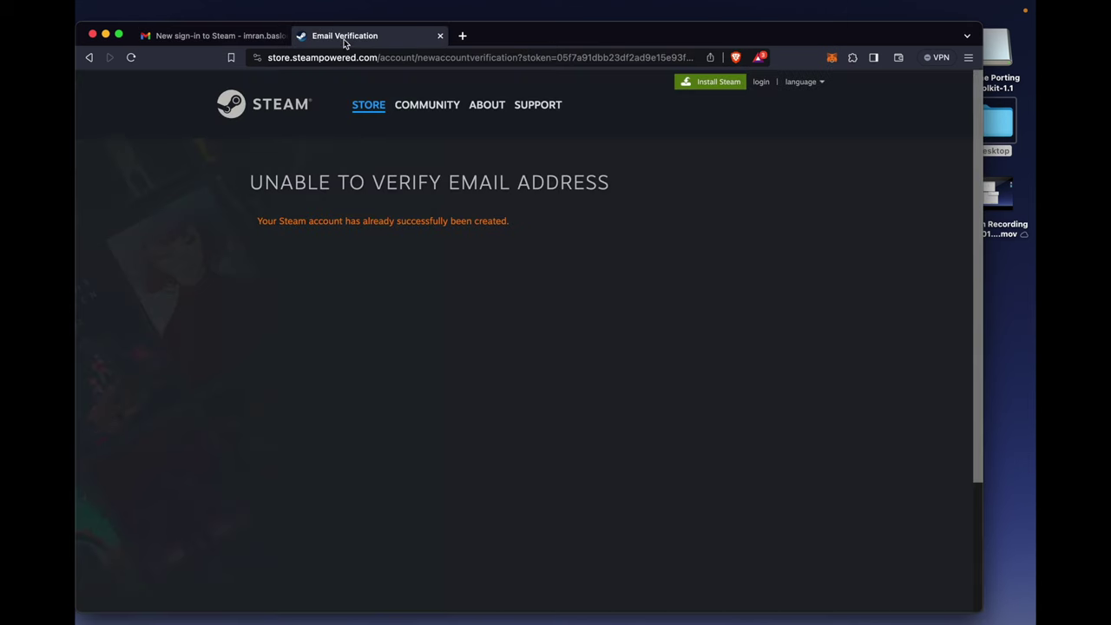
left_click(271, 104)
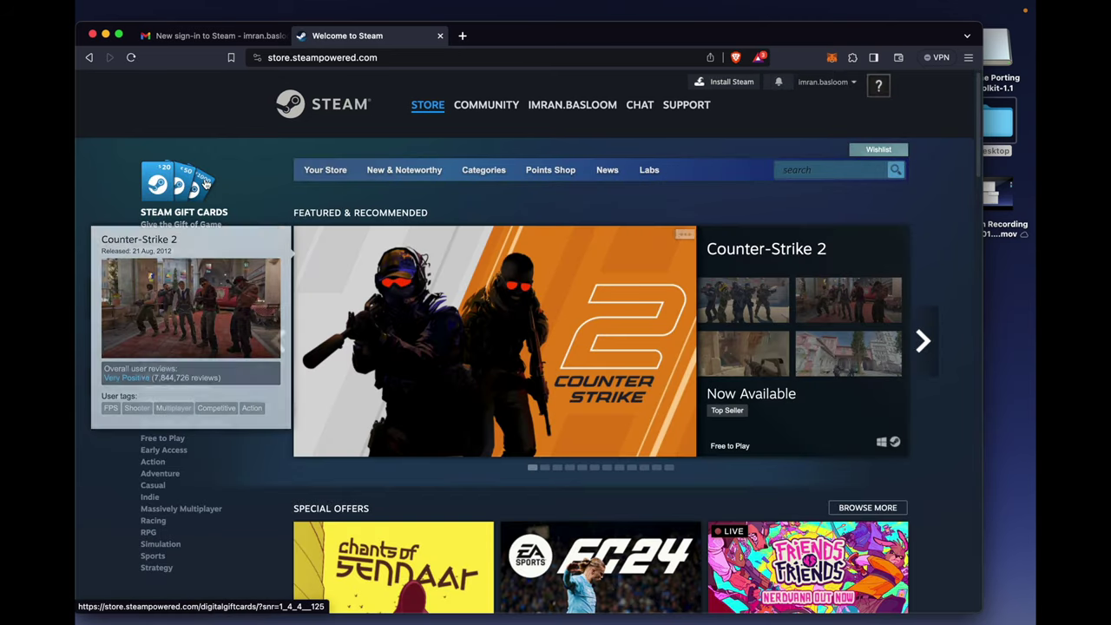
mouse_move(122, 37)
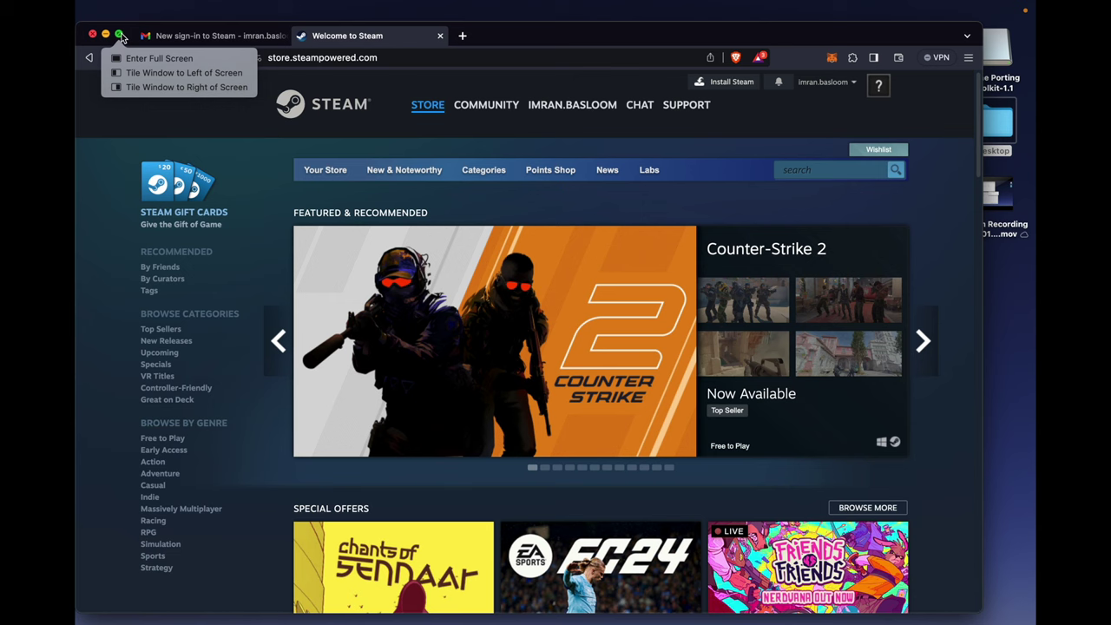
left_click(141, 58)
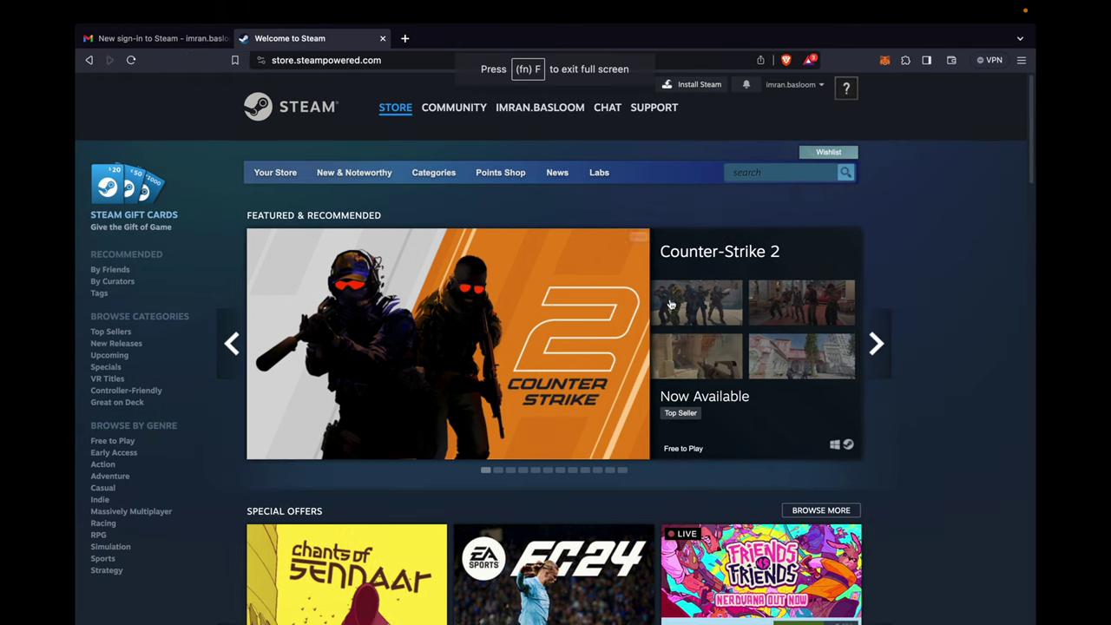